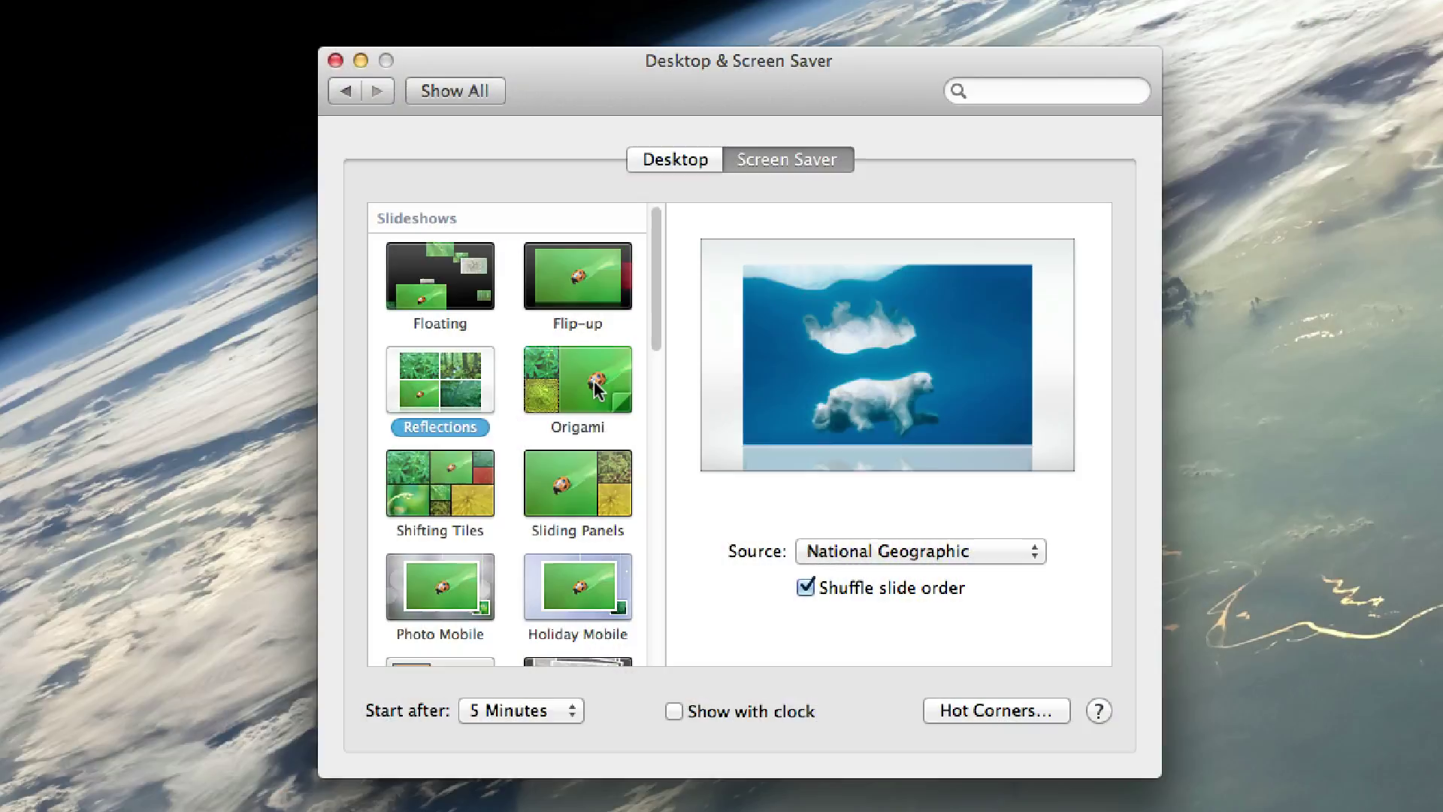
Pick the Origami slideshow screen saver and scroll down the list of savers
{"action": "left_click", "coordinate": [577, 280]}
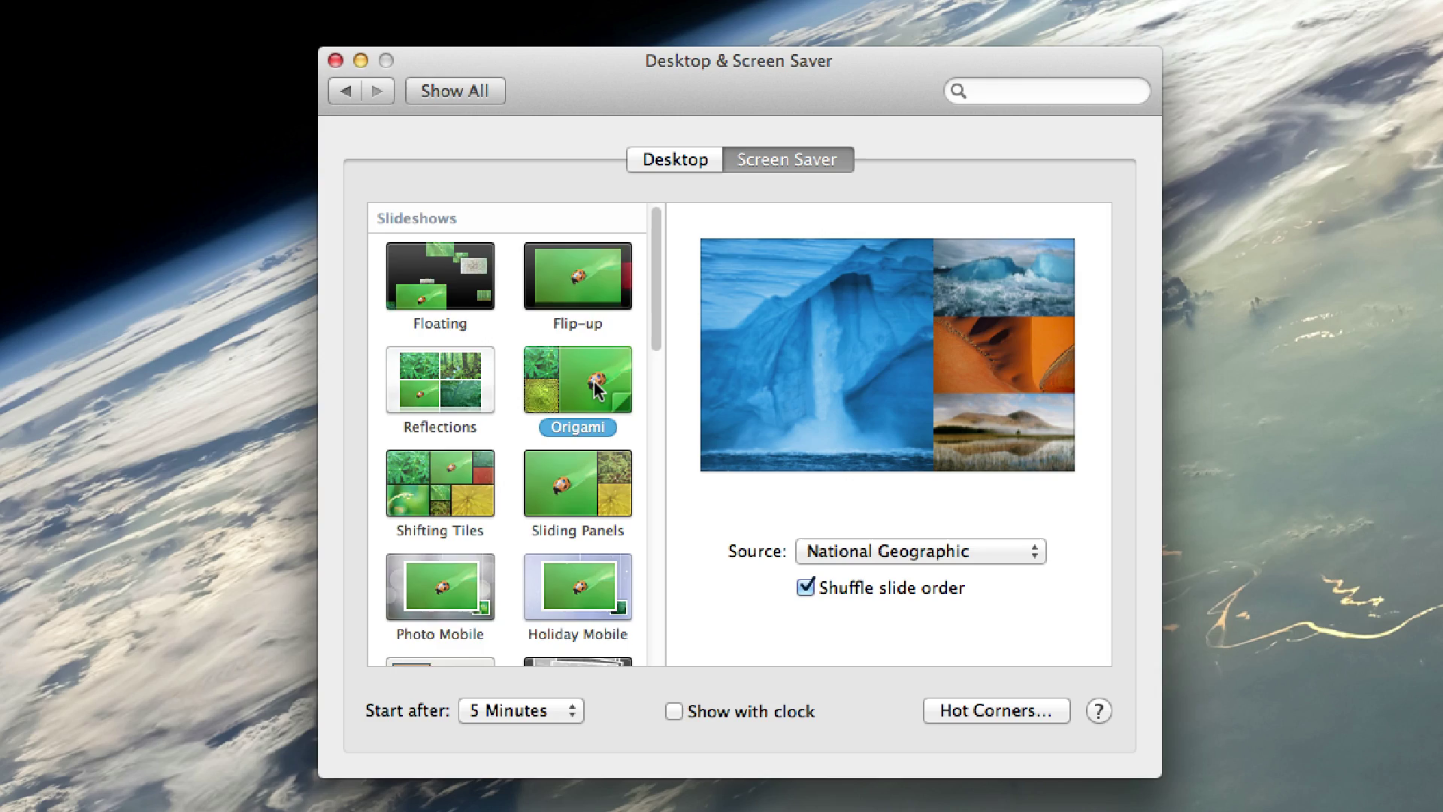
{"action": "scroll", "coordinate": [596, 390], "scroll_direction": "down", "scroll_amount": 1}
{"action": "scroll", "coordinate": [596, 389], "scroll_direction": "down", "scroll_amount": 5}
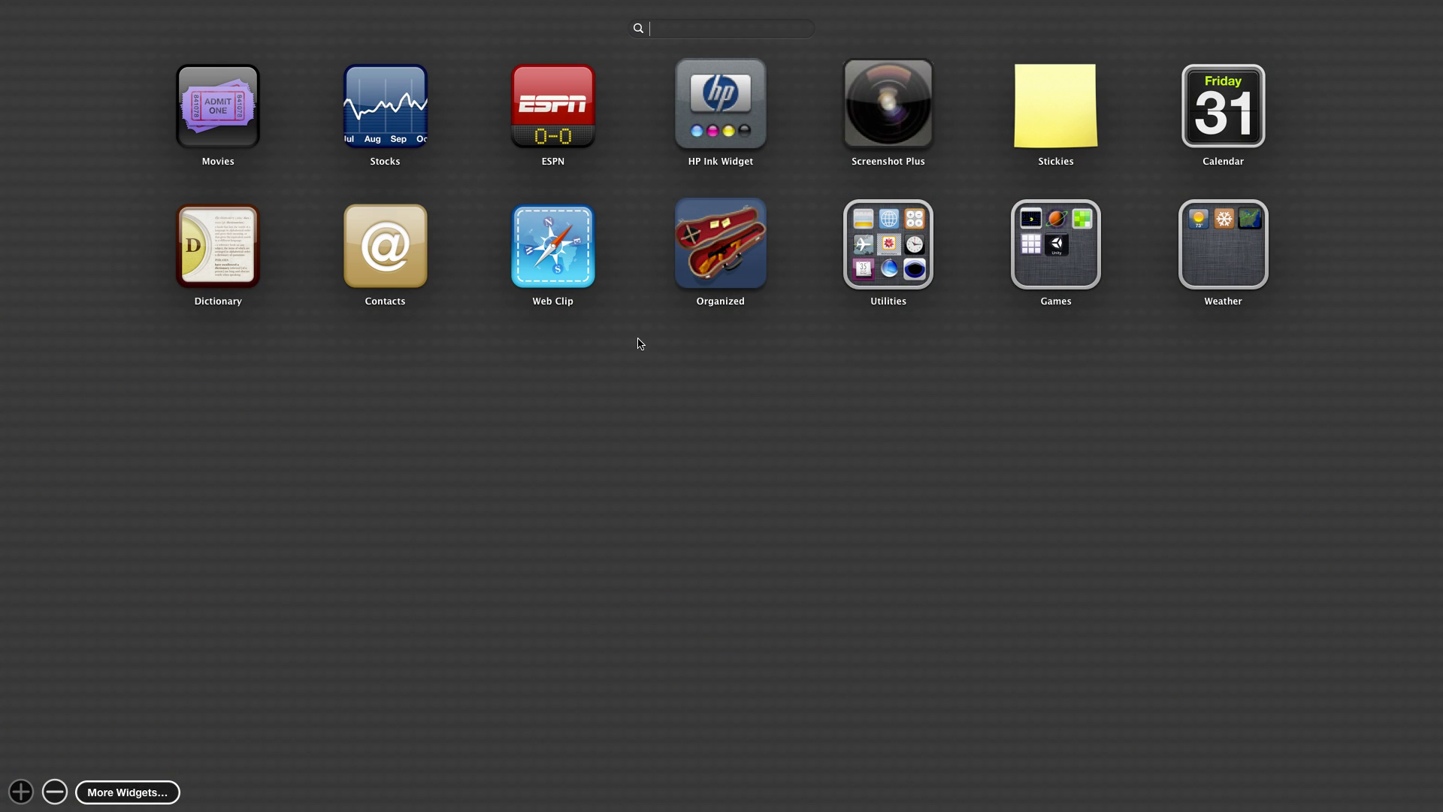
Clear the Dashboard widget search field to start a fresh widget search
{"action": "left_click_drag", "start_coordinate": [565, 267], "coordinate": [891, 259]}
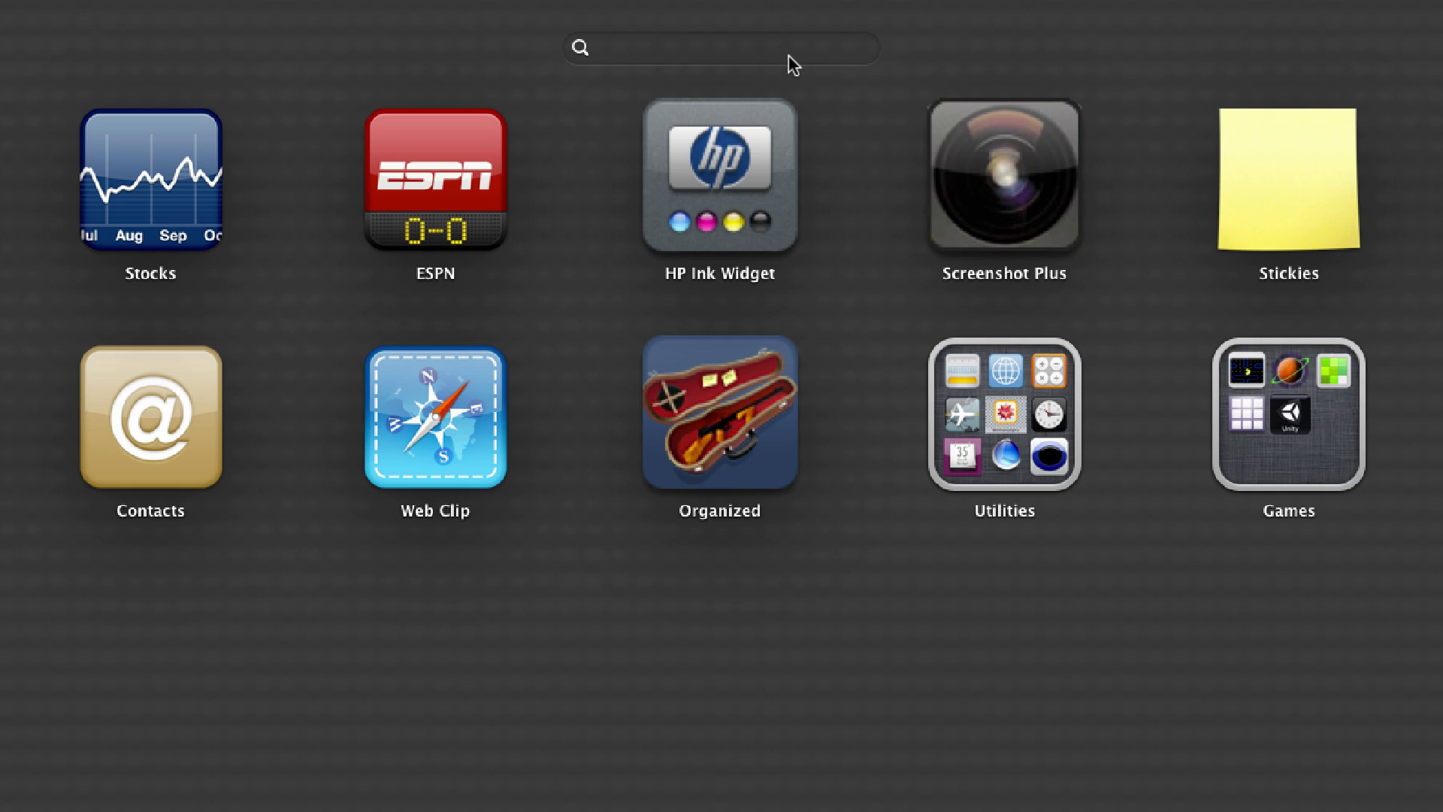
{"action": "left_click", "coordinate": [787, 55]}
{"action": "type", "text": "a"}
{"action": "key", "text": "BackSpace"}
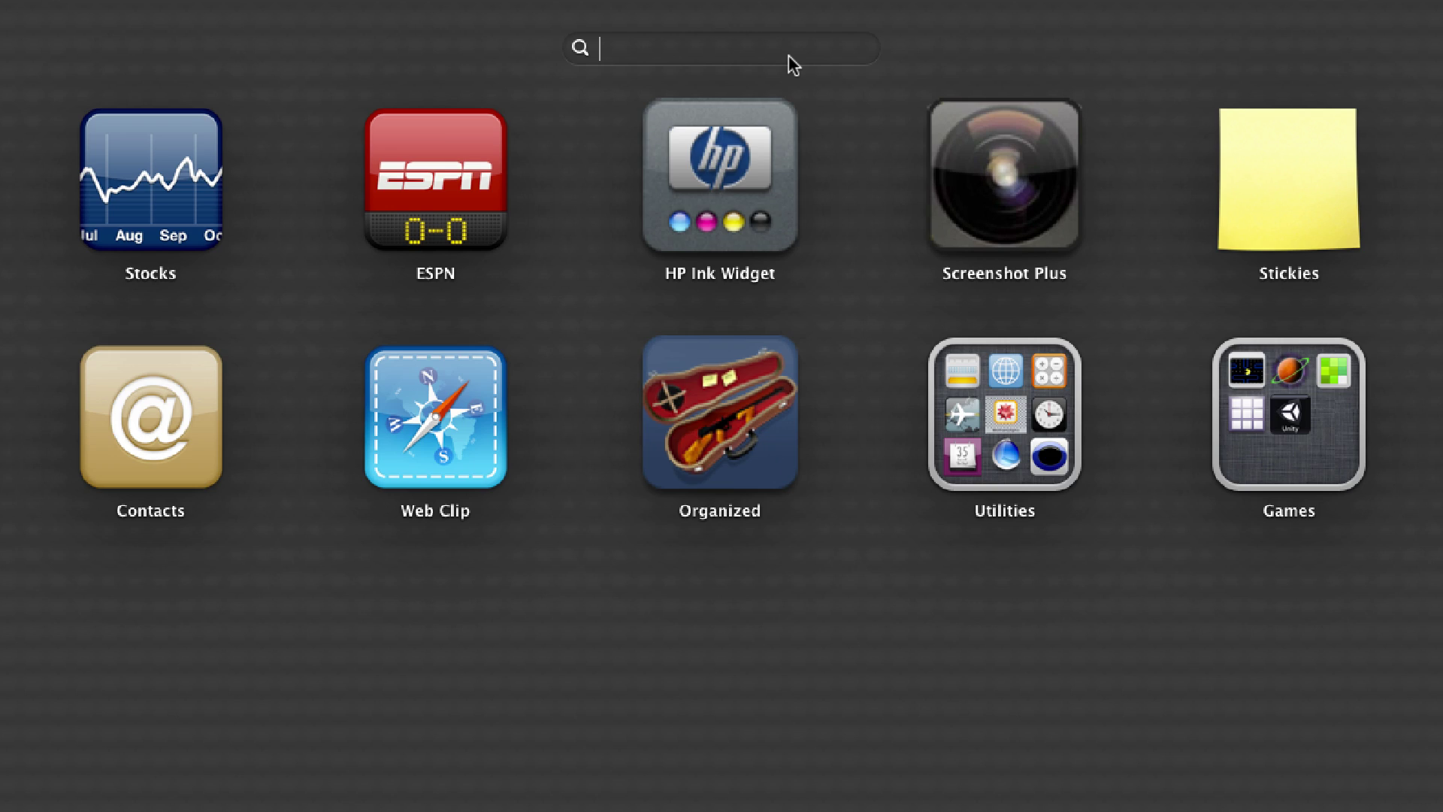
Filter widgets with 'cal', then search 'skype' in Launchpad to show only Skype
{"action": "type", "text": "cal"}
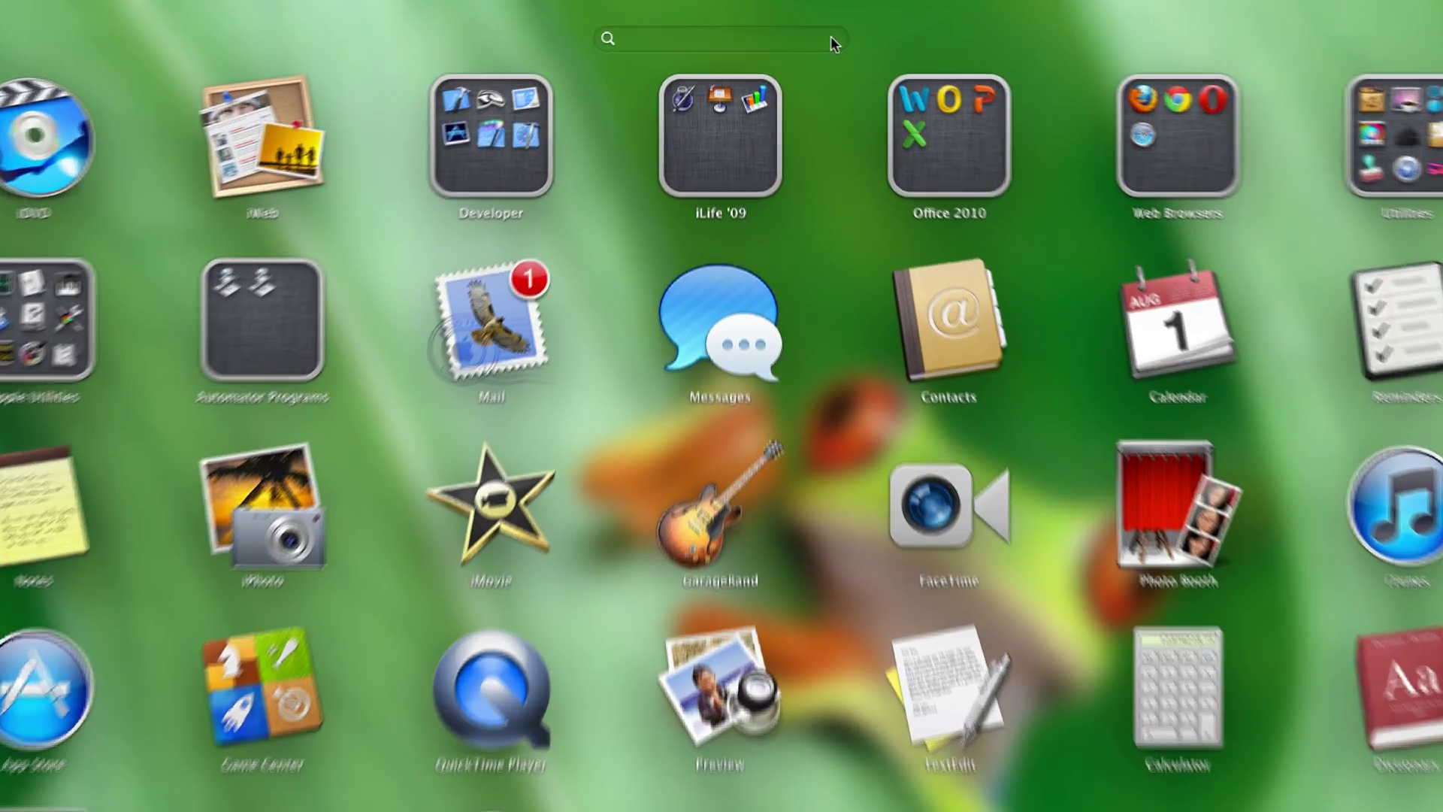
{"action": "type", "text": "skype"}
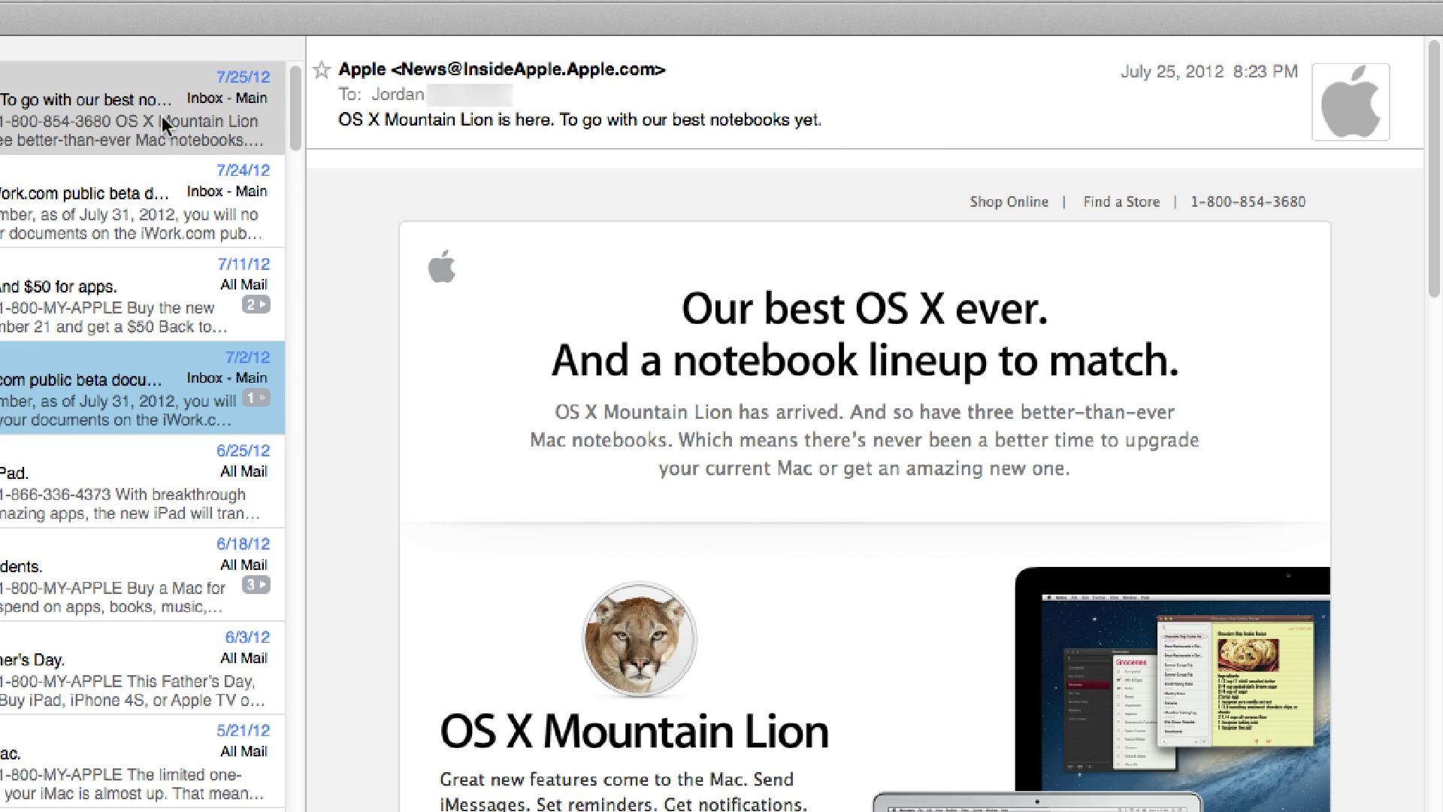
Find 'Mac' in the 7/25/12 Apple message, highlighting 21 matches
{"action": "left_click", "coordinate": [161, 116]}
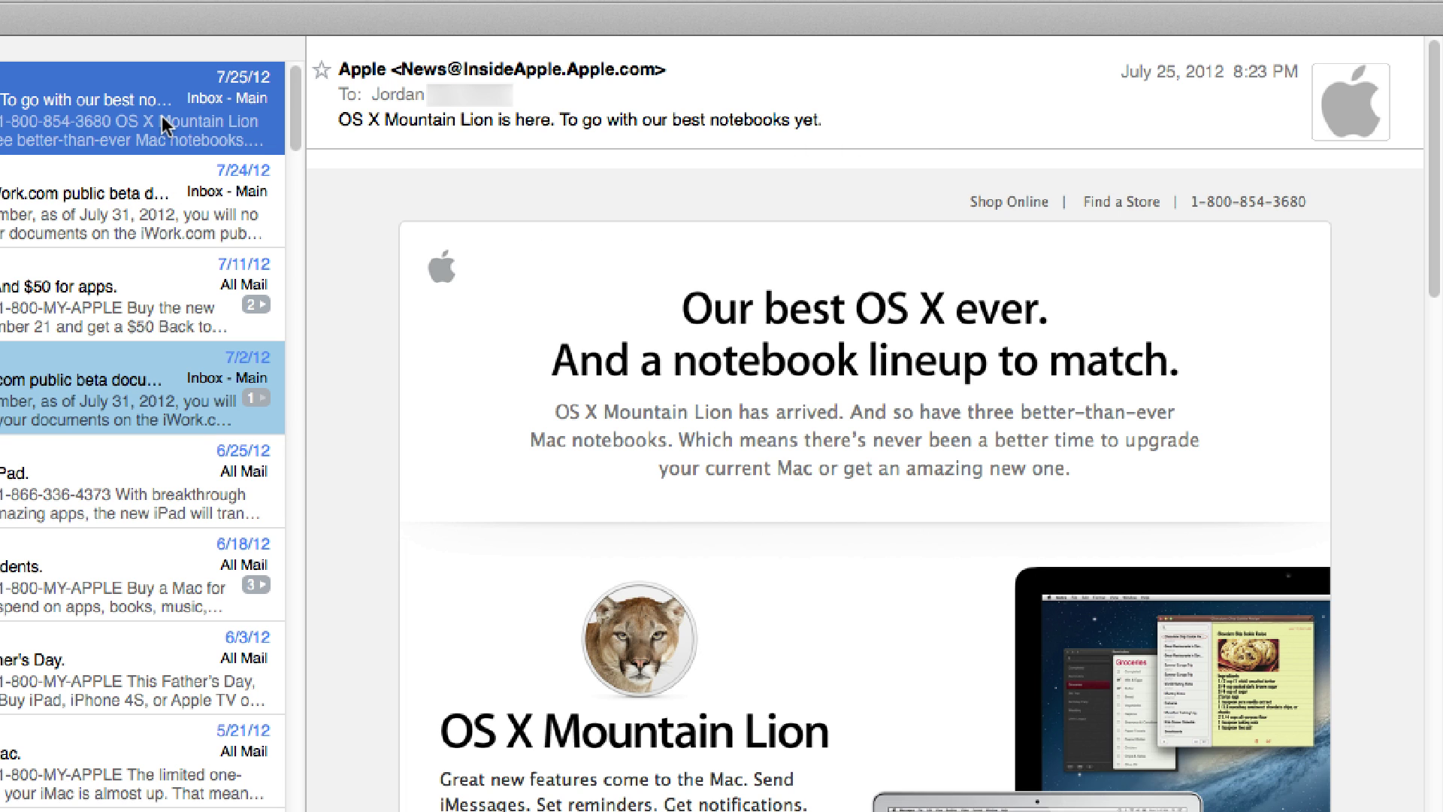
{"action": "key", "text": "super+f"}
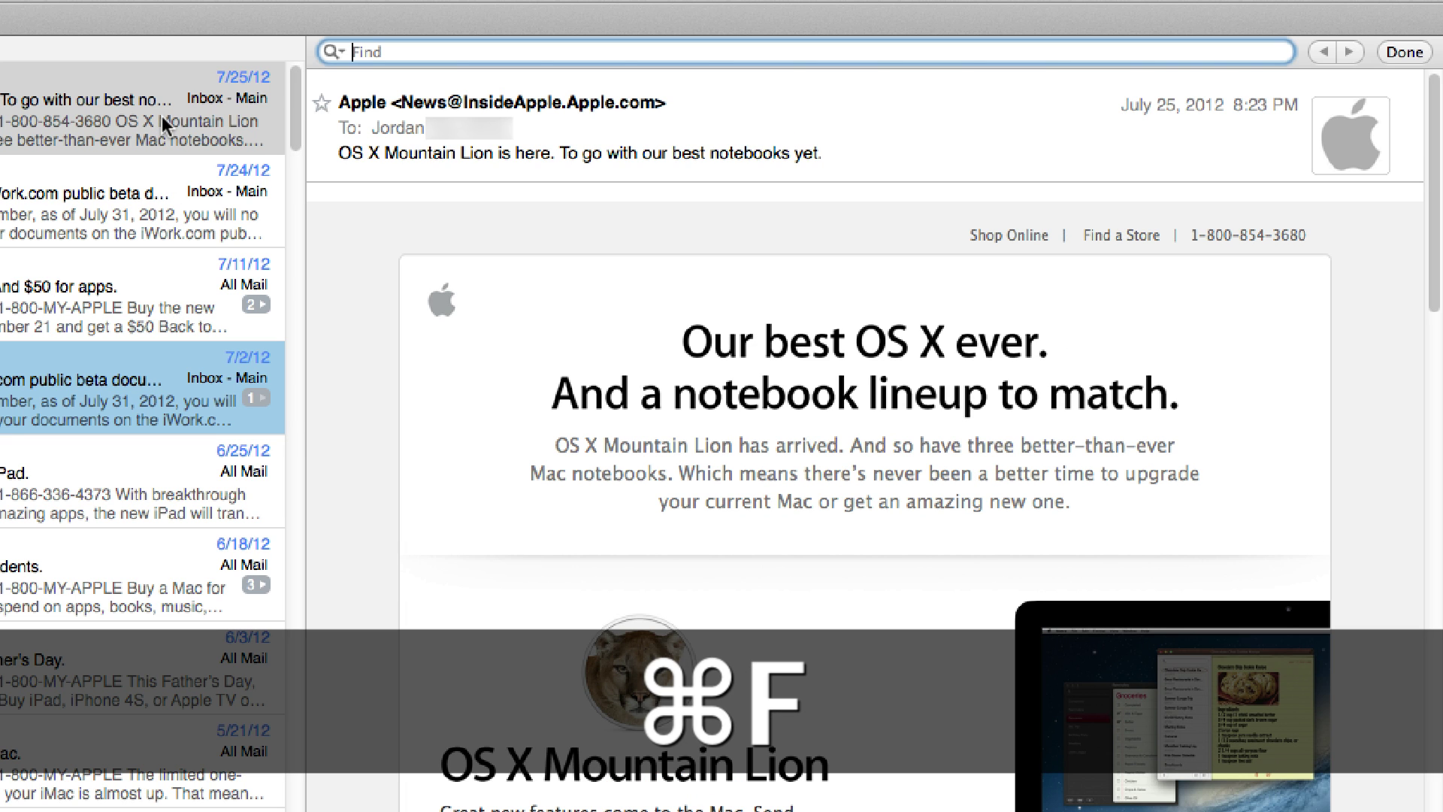
{"action": "type", "text": "Mac"}
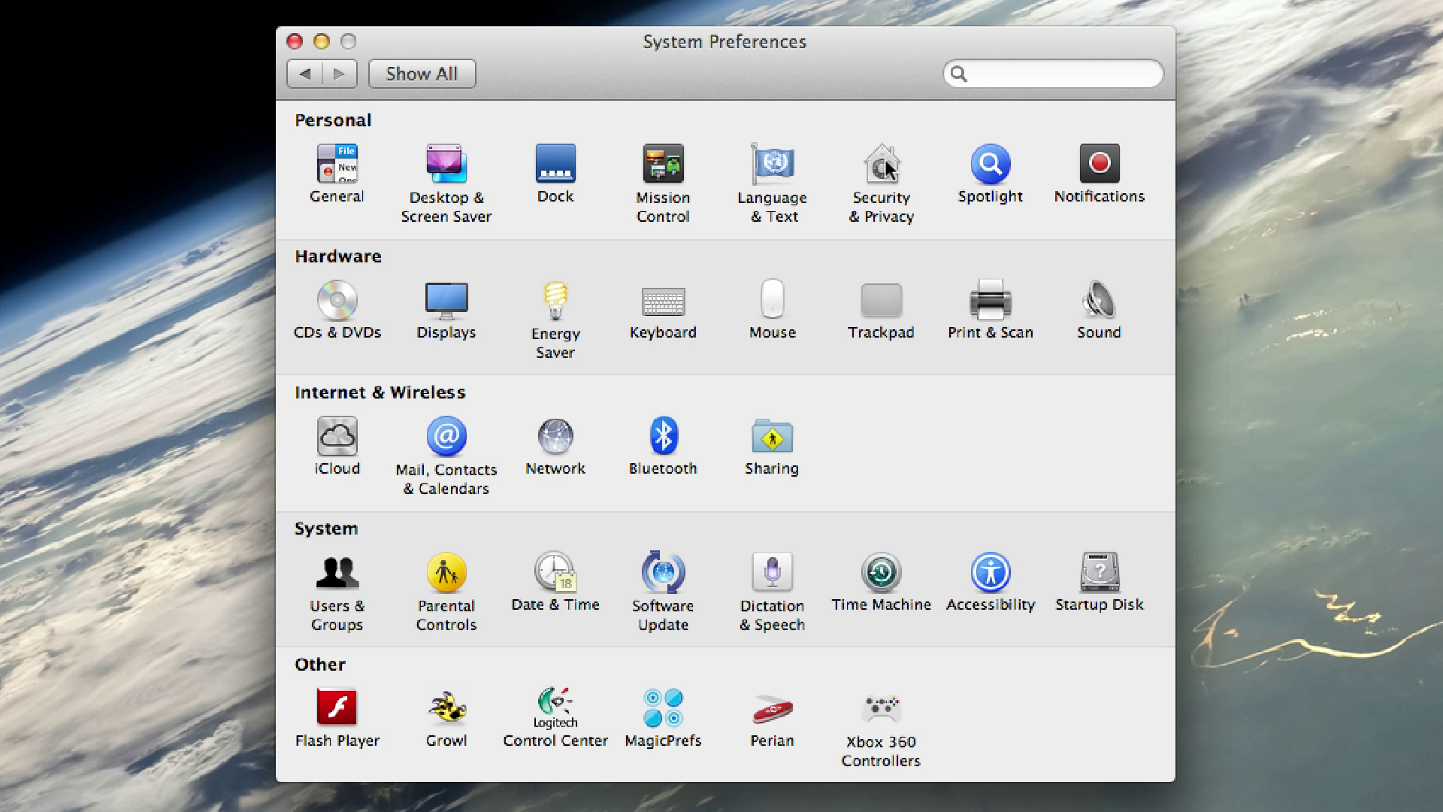
Unlock the Security & Privacy settings with the account password
{"action": "left_click", "coordinate": [884, 165]}
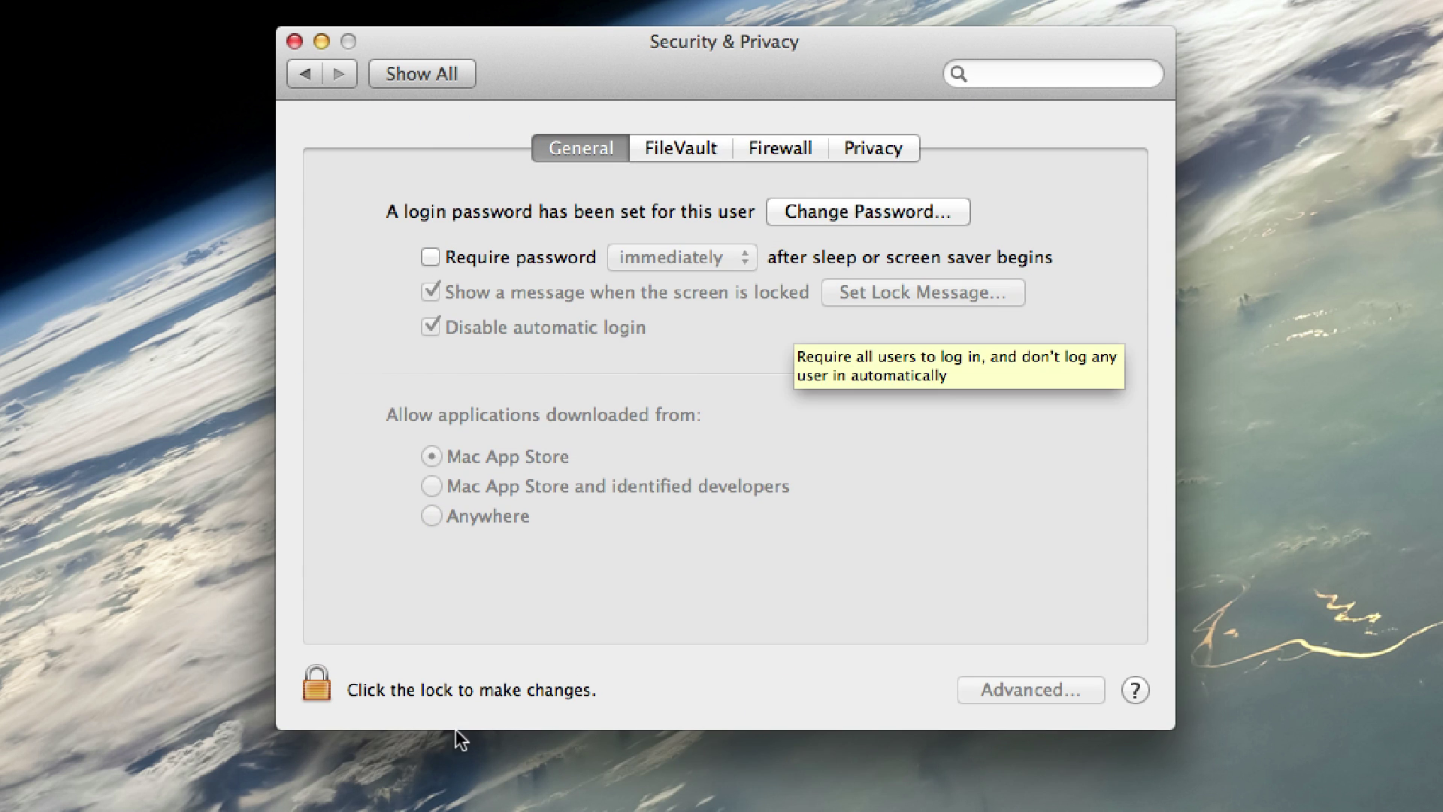
{"action": "left_click", "coordinate": [319, 693]}
{"action": "type", "text": "•••••••••"}
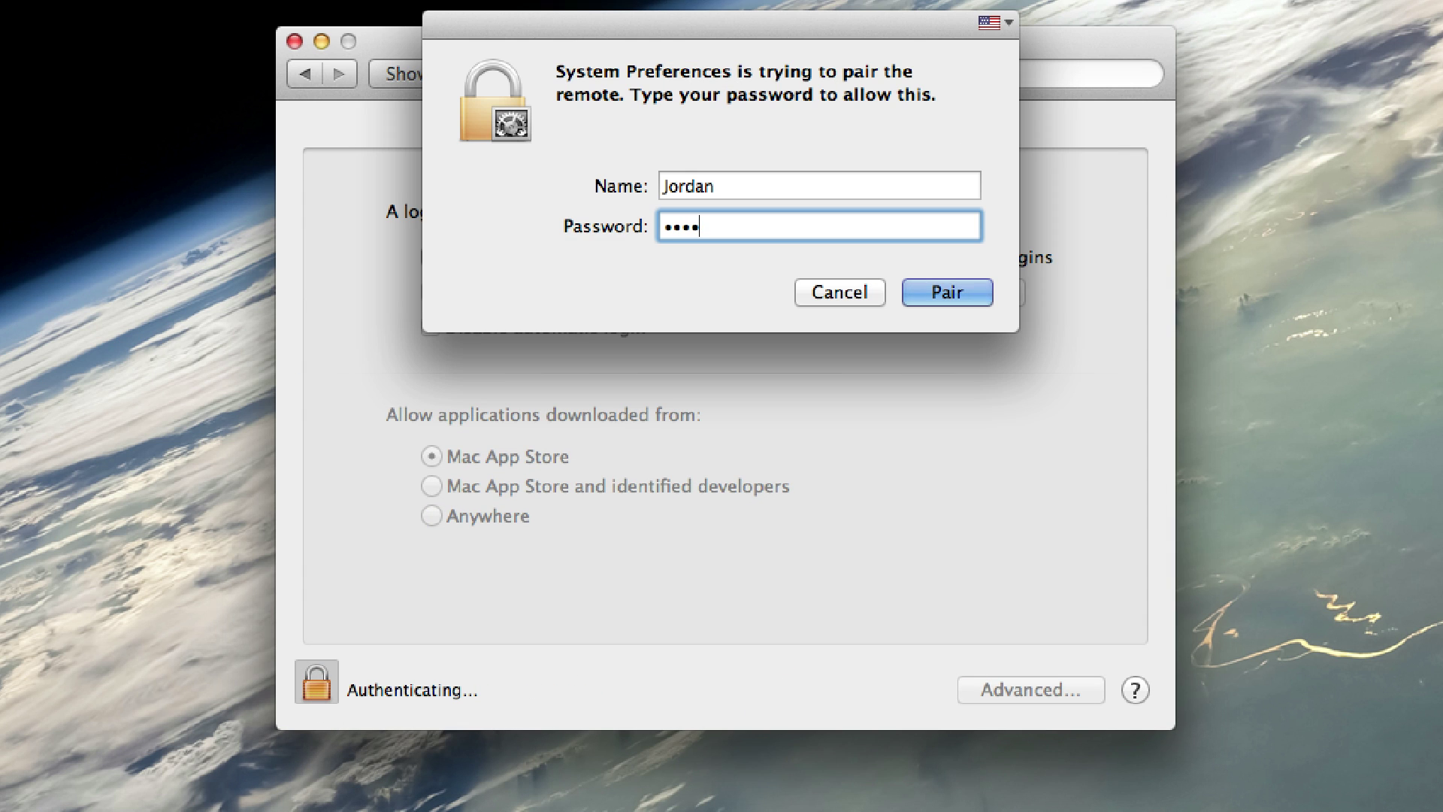
{"action": "key", "text": "Return"}
Allow apps from Anywhere, confirm, then switch to Mac App Store and identified developers
{"action": "left_click", "coordinate": [432, 516]}
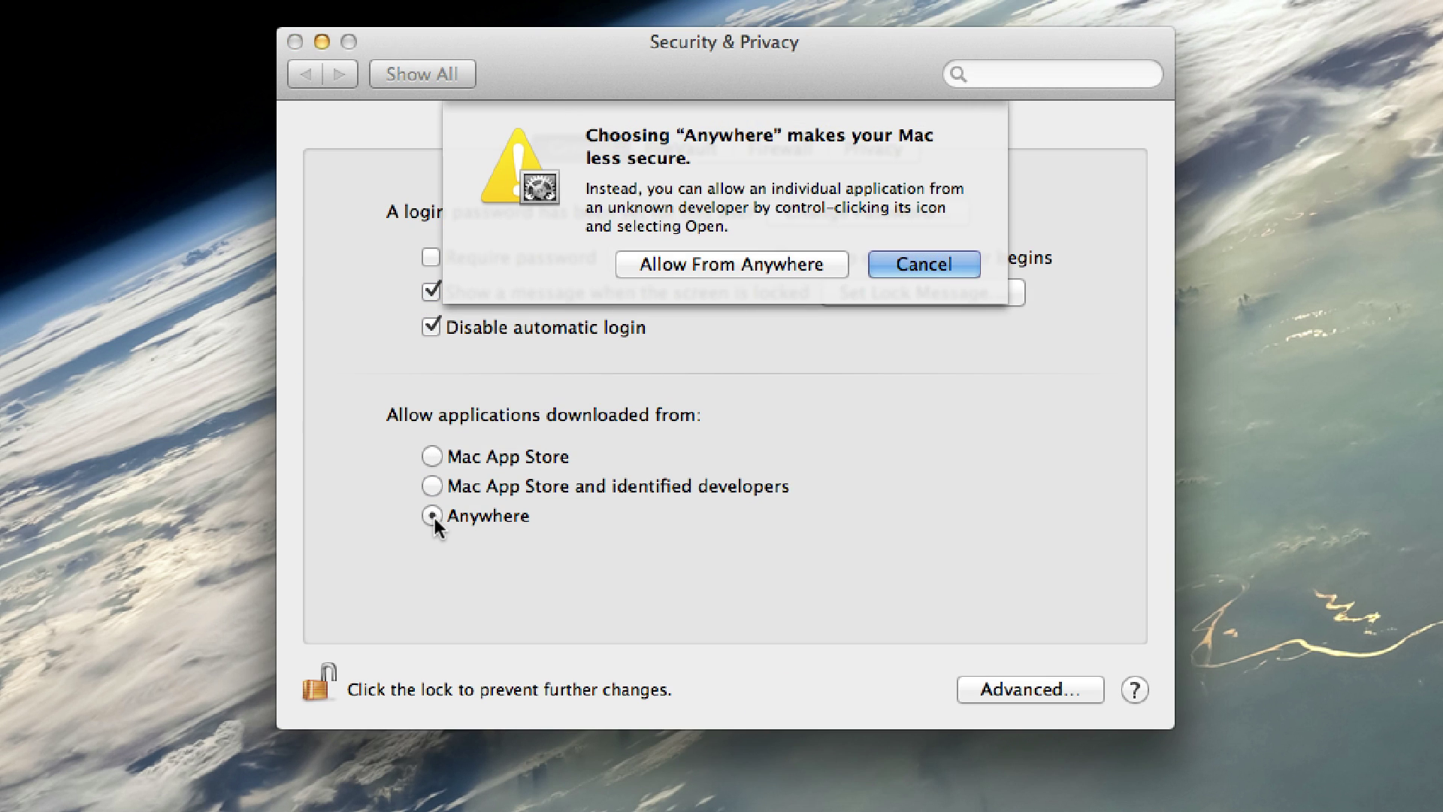
{"action": "left_click", "coordinate": [780, 265]}
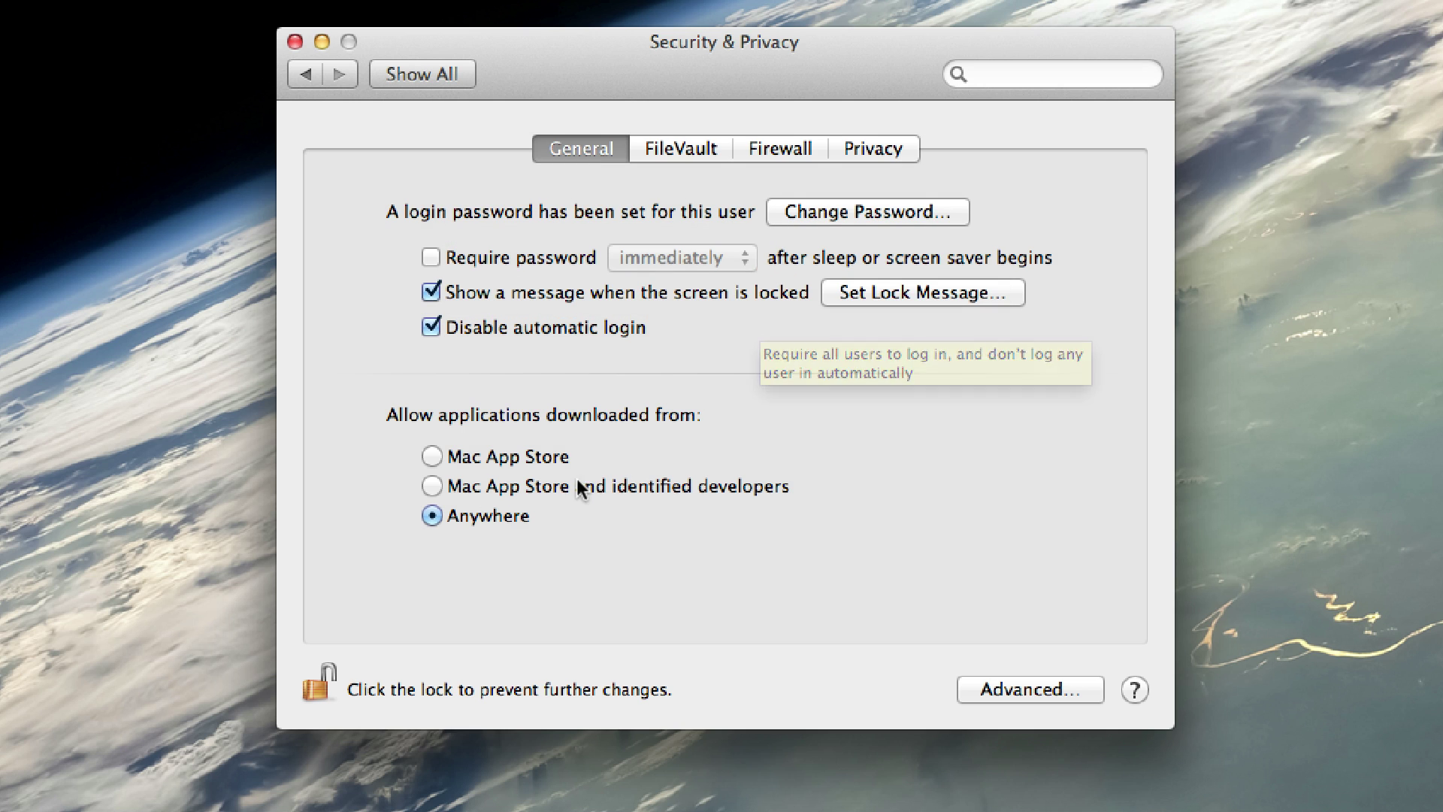
{"action": "left_click", "coordinate": [433, 487]}
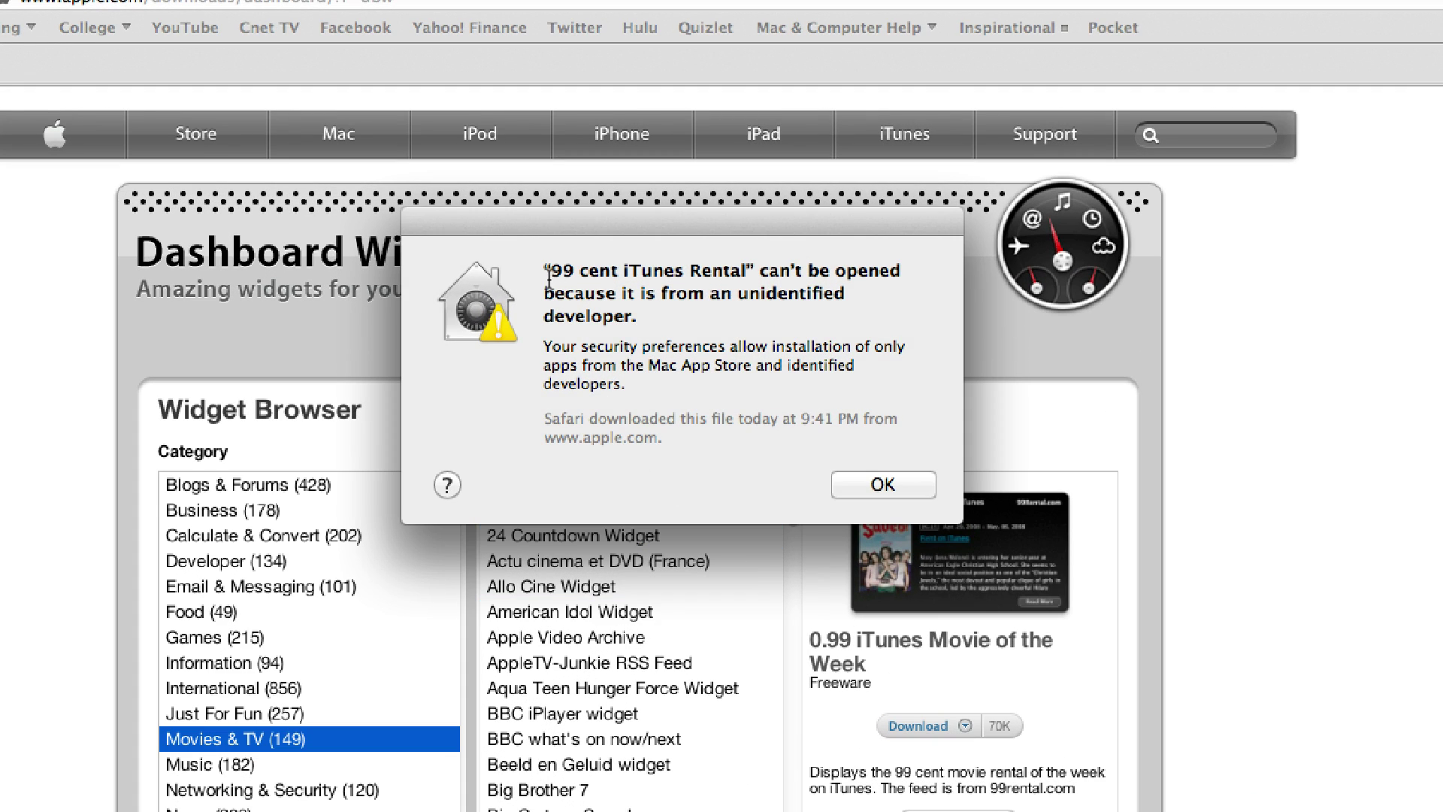
Dismiss the unidentified-developer warning blocking the widget
{"action": "left_click_drag", "start_coordinate": [542, 267], "coordinate": [768, 319]}
{"action": "left_click", "coordinate": [854, 386]}
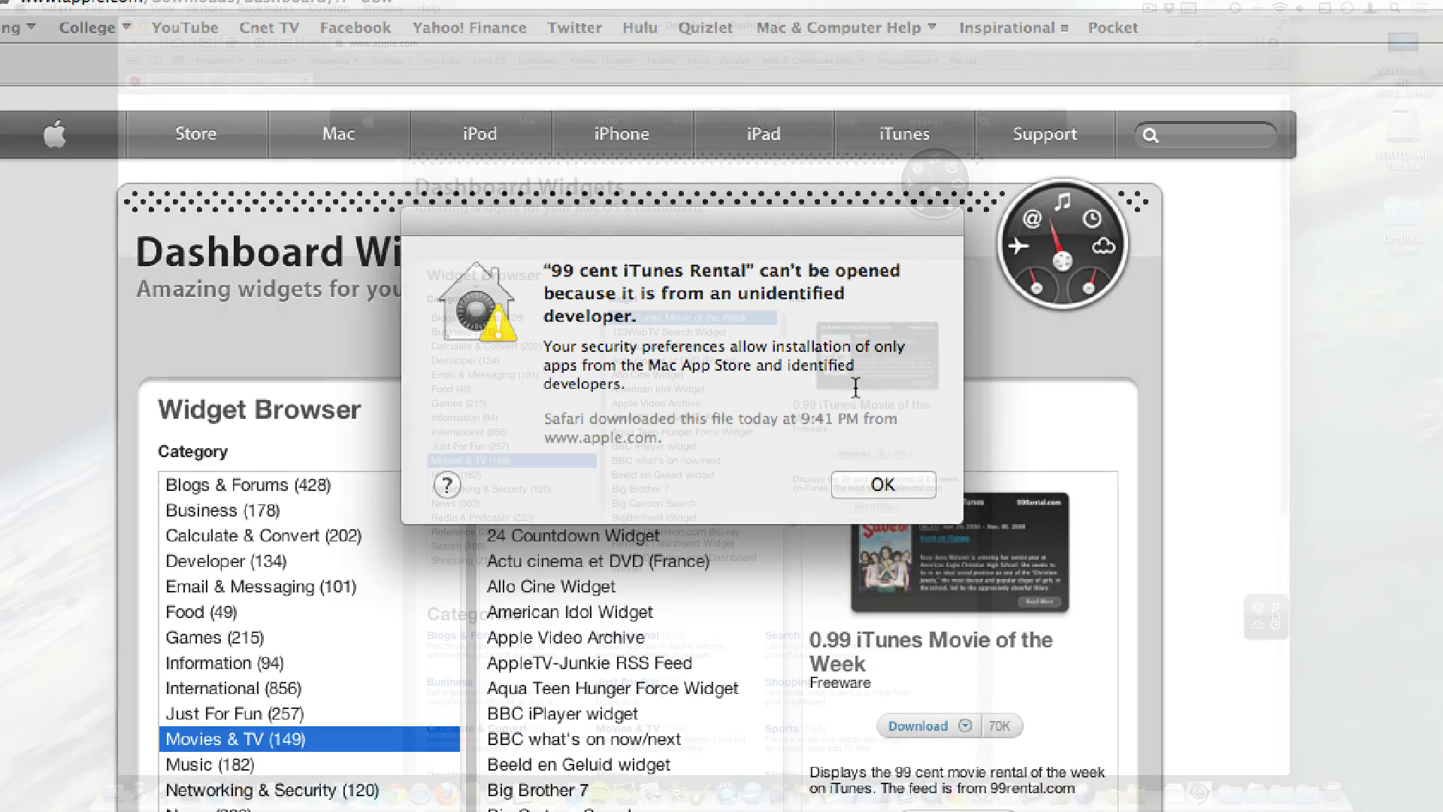
{"action": "left_click", "coordinate": [883, 484]}
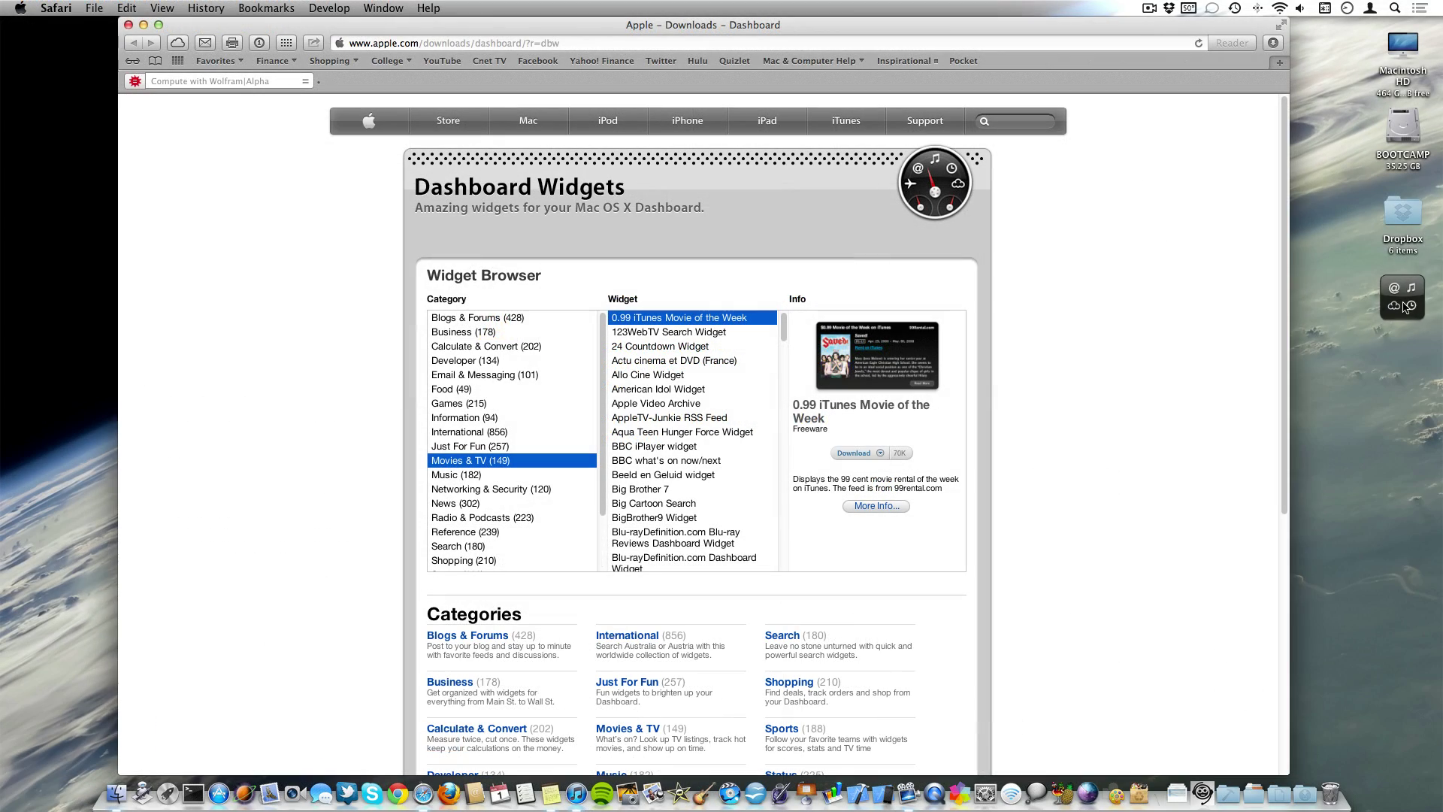
Force-open the 99 cent iTunes Rental widget past Gatekeeper and install it
{"action": "right_click", "coordinate": [1403, 306]}
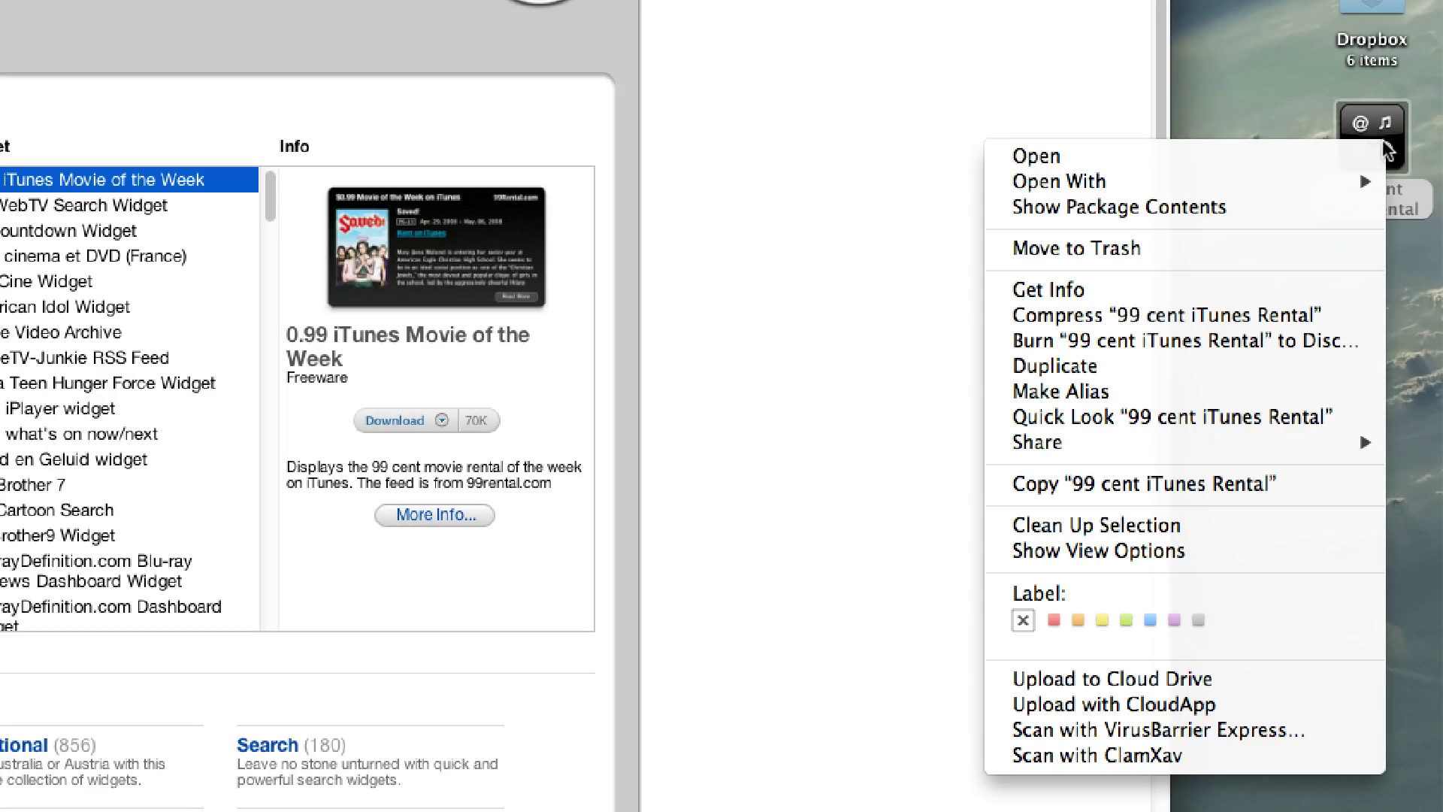
{"action": "left_click", "coordinate": [1330, 155]}
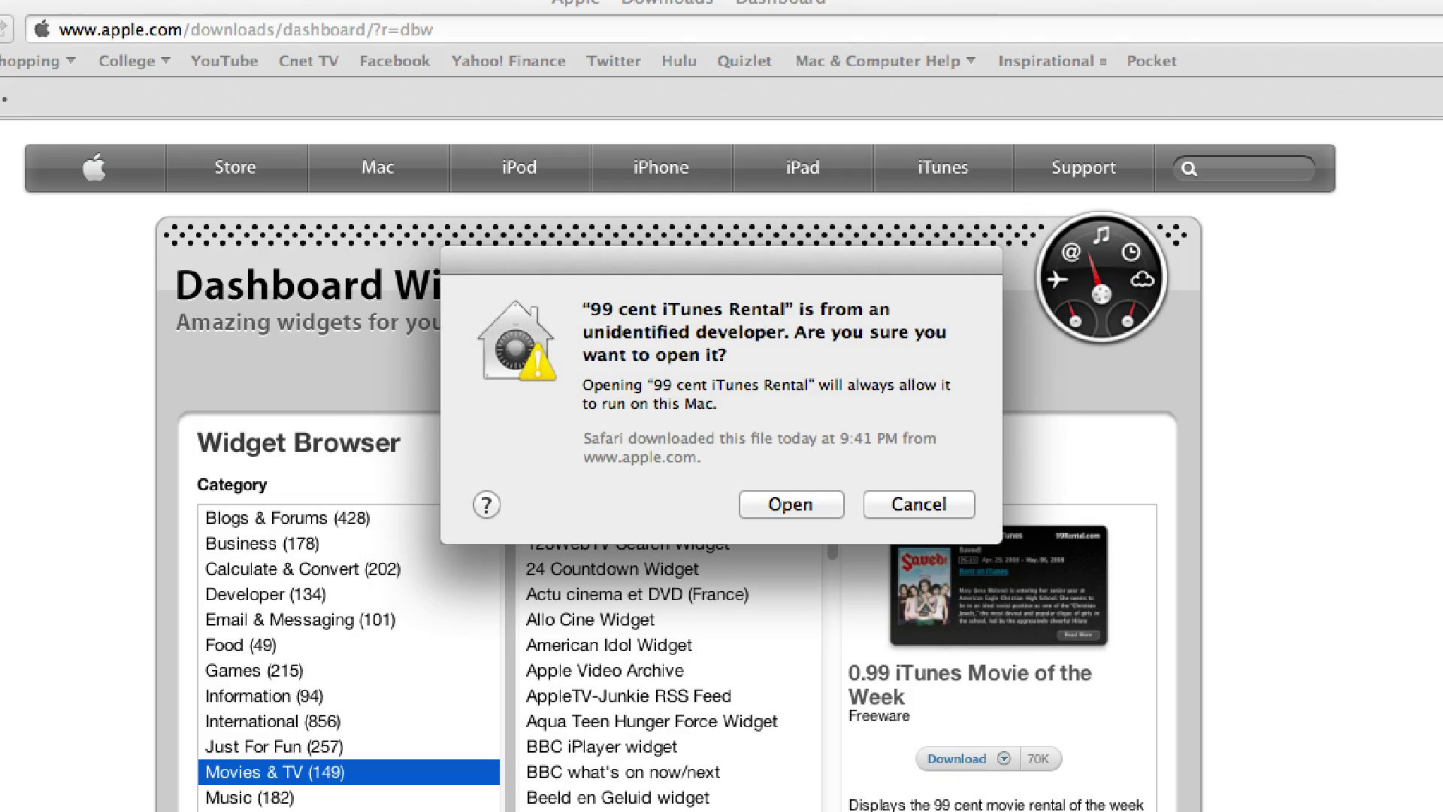
{"action": "left_click", "coordinate": [826, 505]}
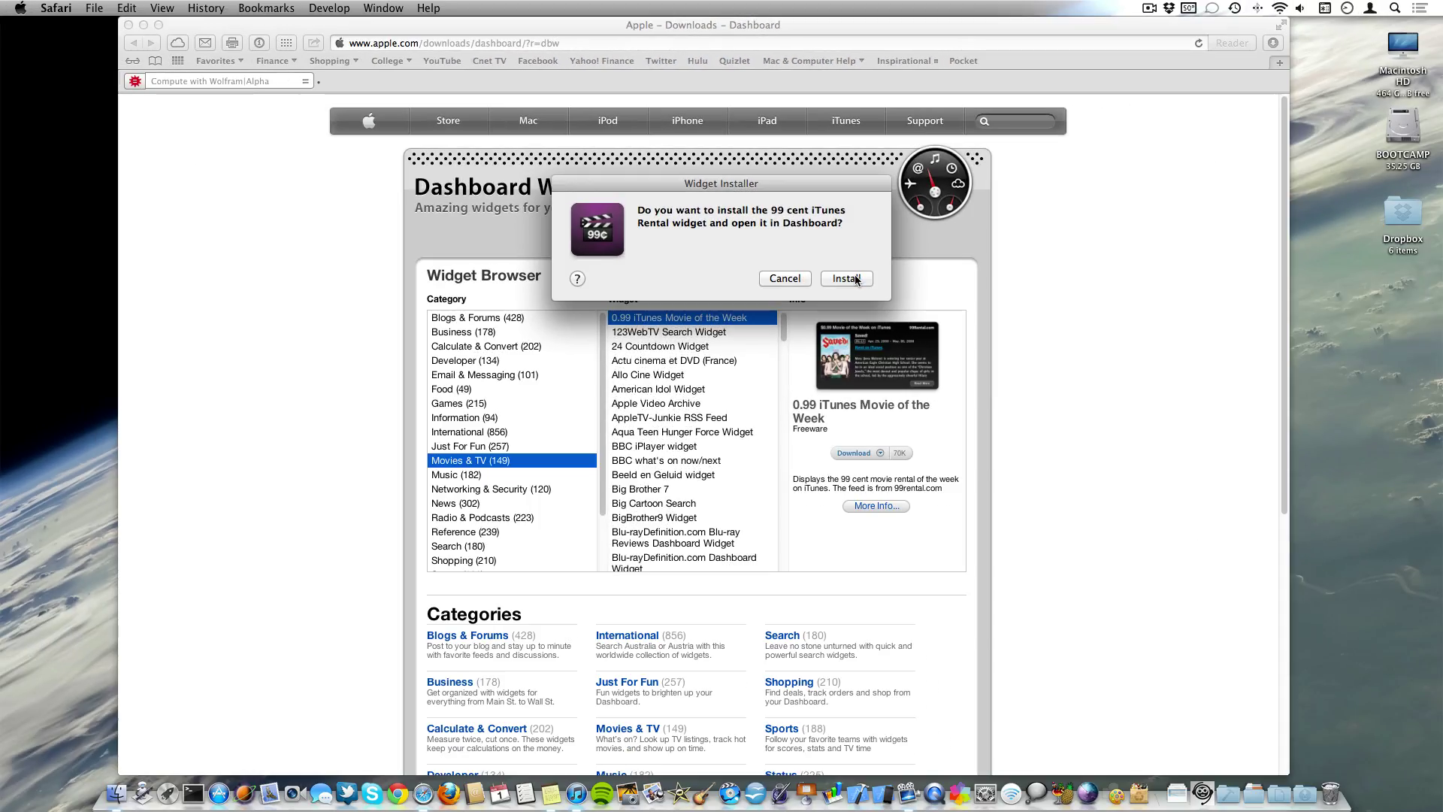
{"action": "left_click", "coordinate": [846, 279]}
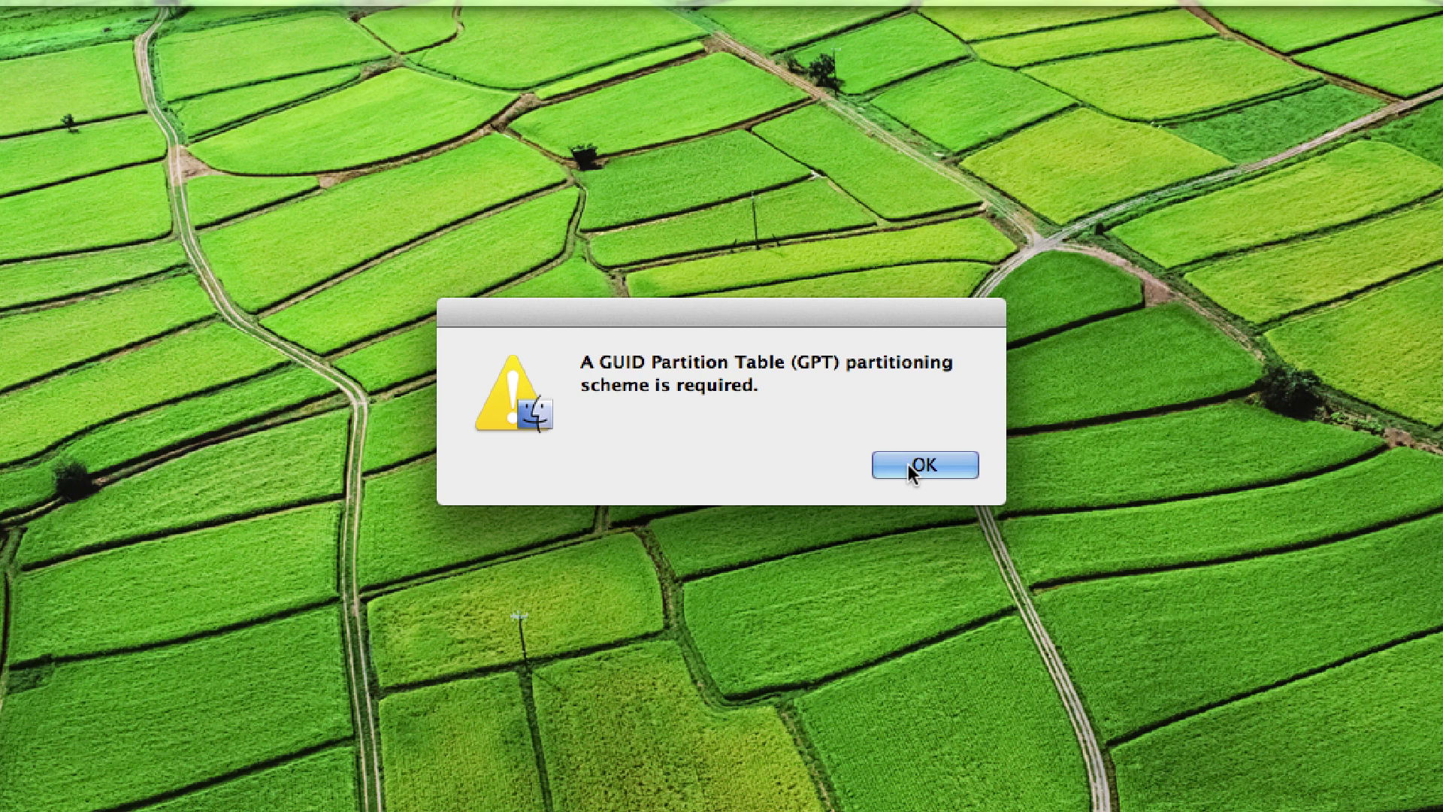
Erase the card in Disk Utility as Mac OS Extended (Case-sensitive, Journaled), named '2GB Card'
{"action": "left_click_drag", "start_coordinate": [587, 361], "coordinate": [821, 406]}
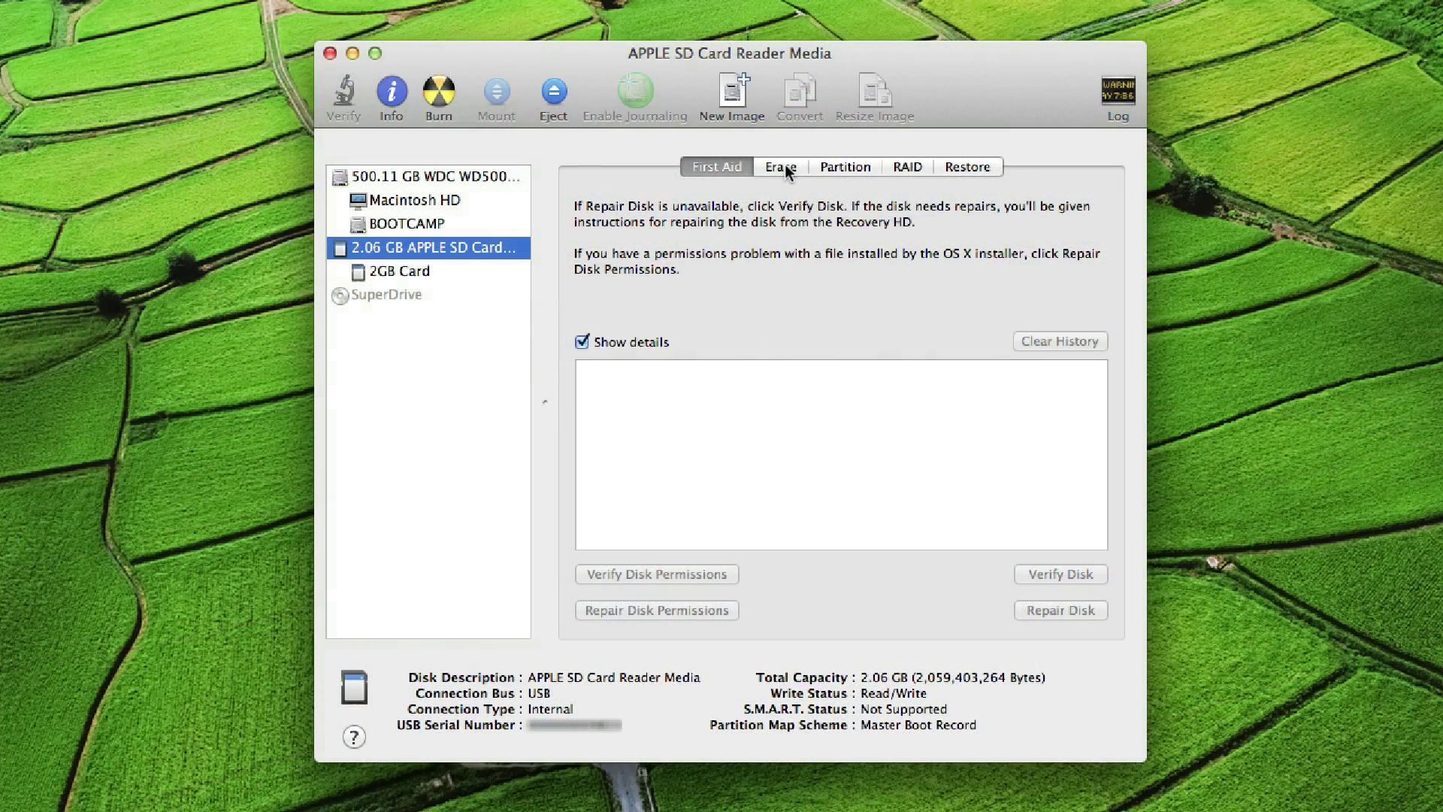
{"action": "left_click", "coordinate": [785, 164]}
{"action": "left_click", "coordinate": [943, 389]}
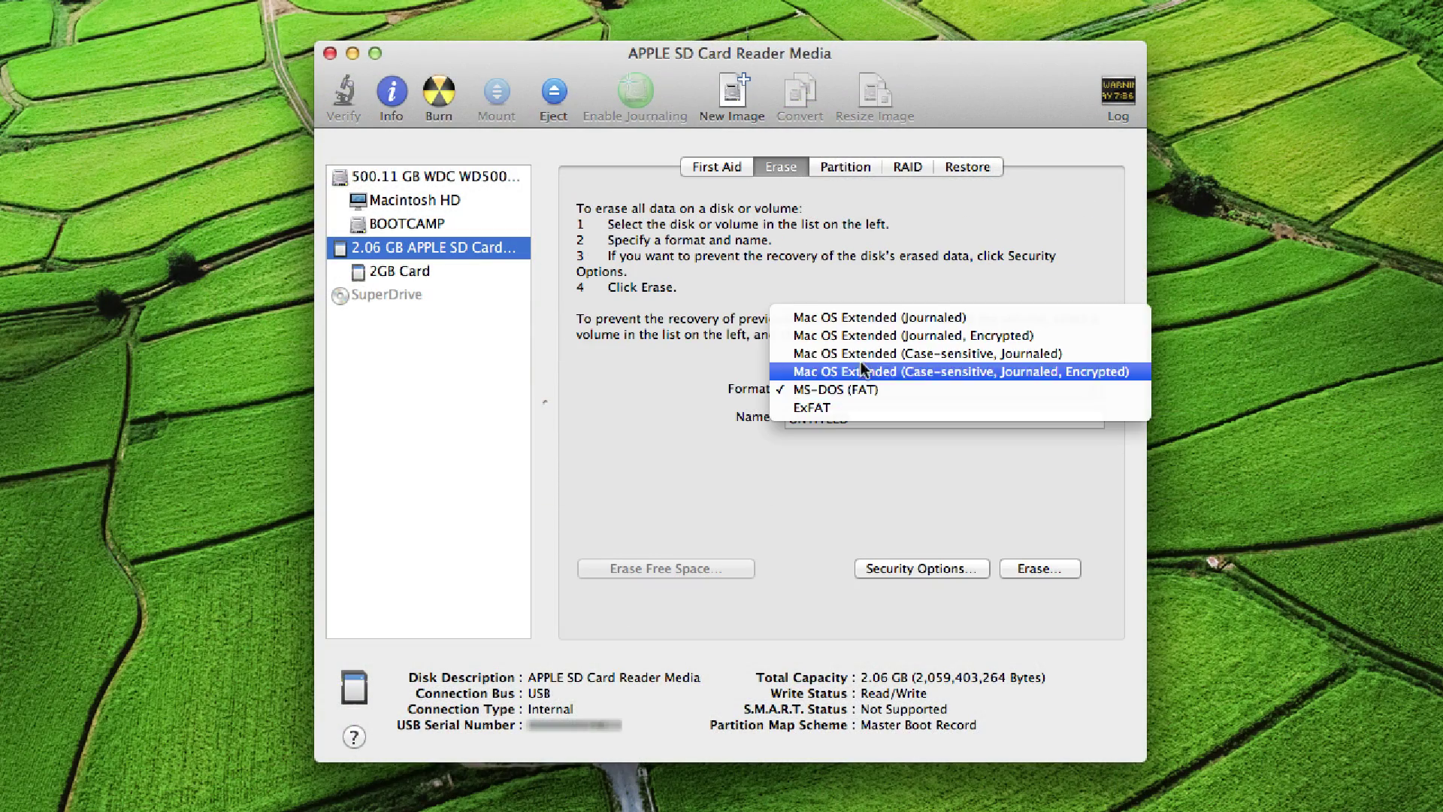
{"action": "left_click", "coordinate": [947, 352]}
{"action": "double_click", "coordinate": [847, 419]}
{"action": "type", "text": "2GB Card"}
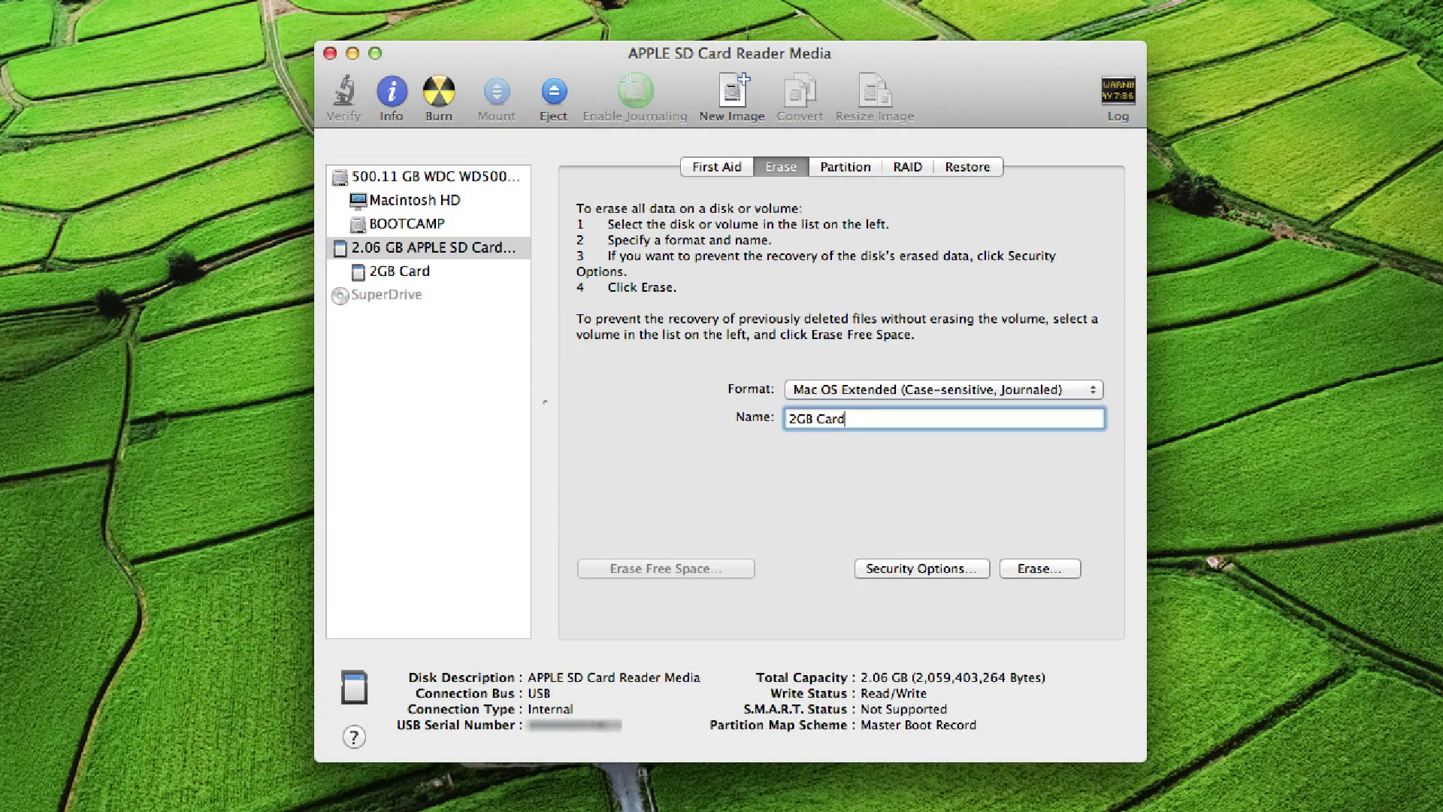
{"action": "left_click", "coordinate": [1044, 568]}
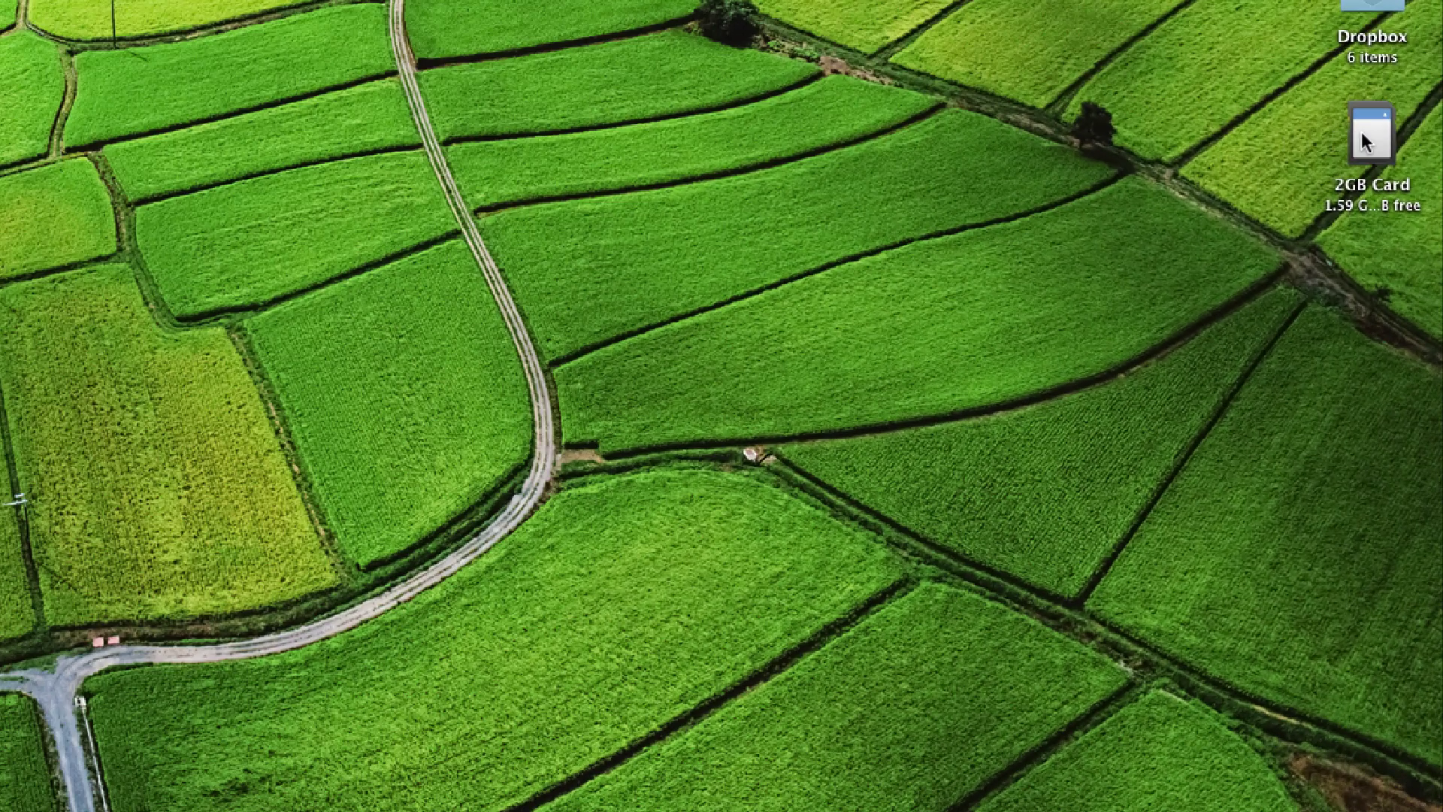
Encrypt 2GB Card, entering and verifying a password with hint 'What could it BEE???'
{"action": "right_click", "coordinate": [1360, 132]}
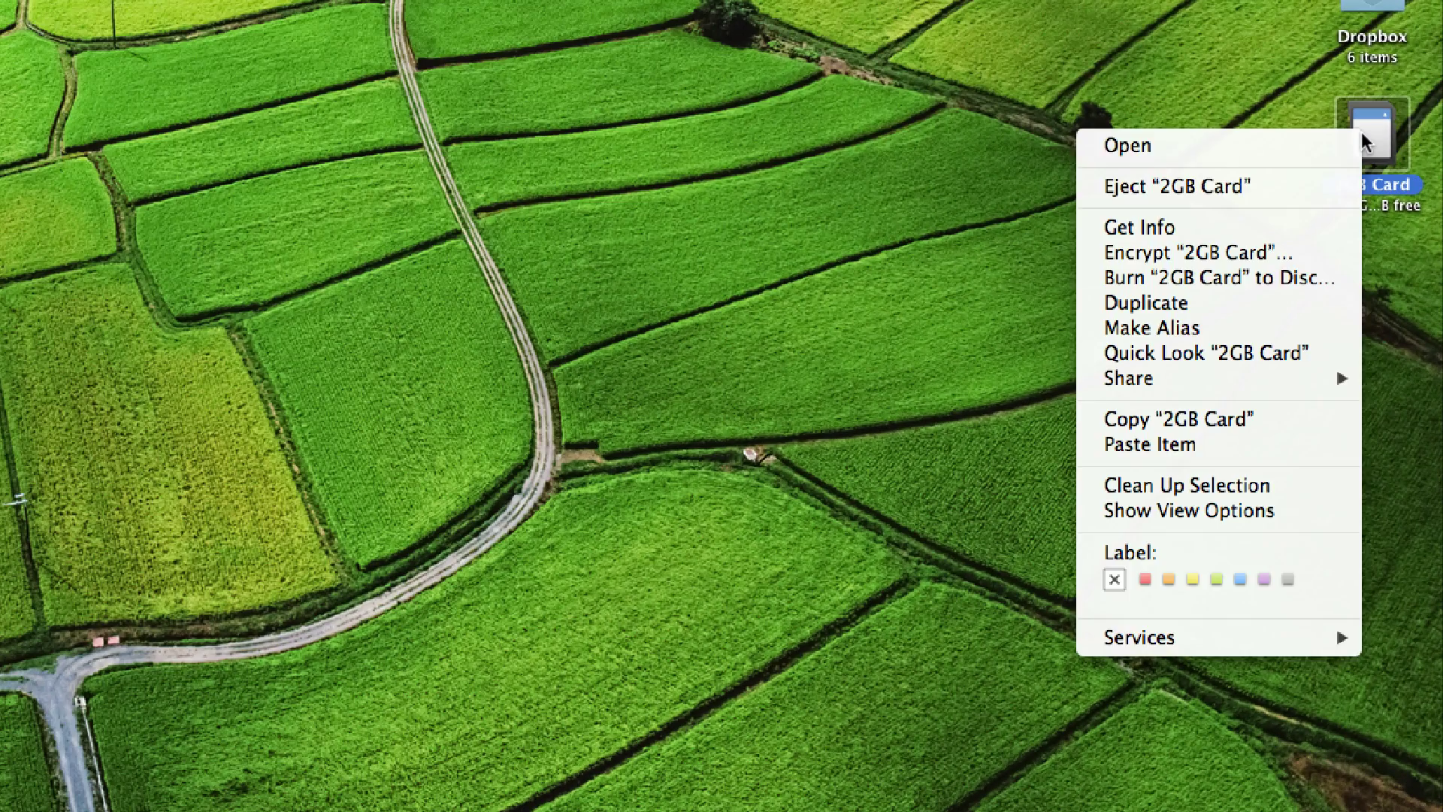
{"action": "left_click", "coordinate": [1314, 242]}
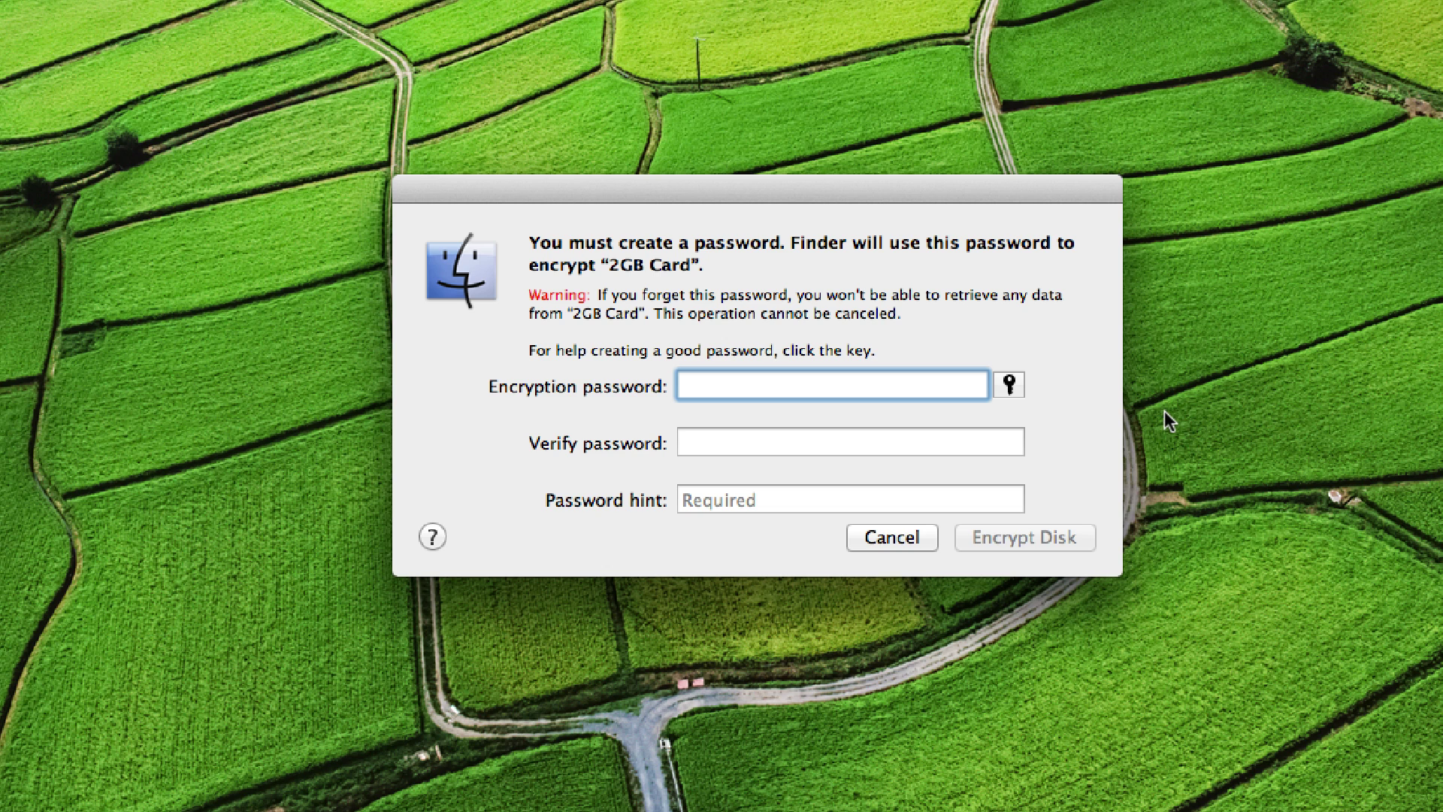
{"action": "type", "text": "•••••"}
{"action": "key", "text": "Tab"}
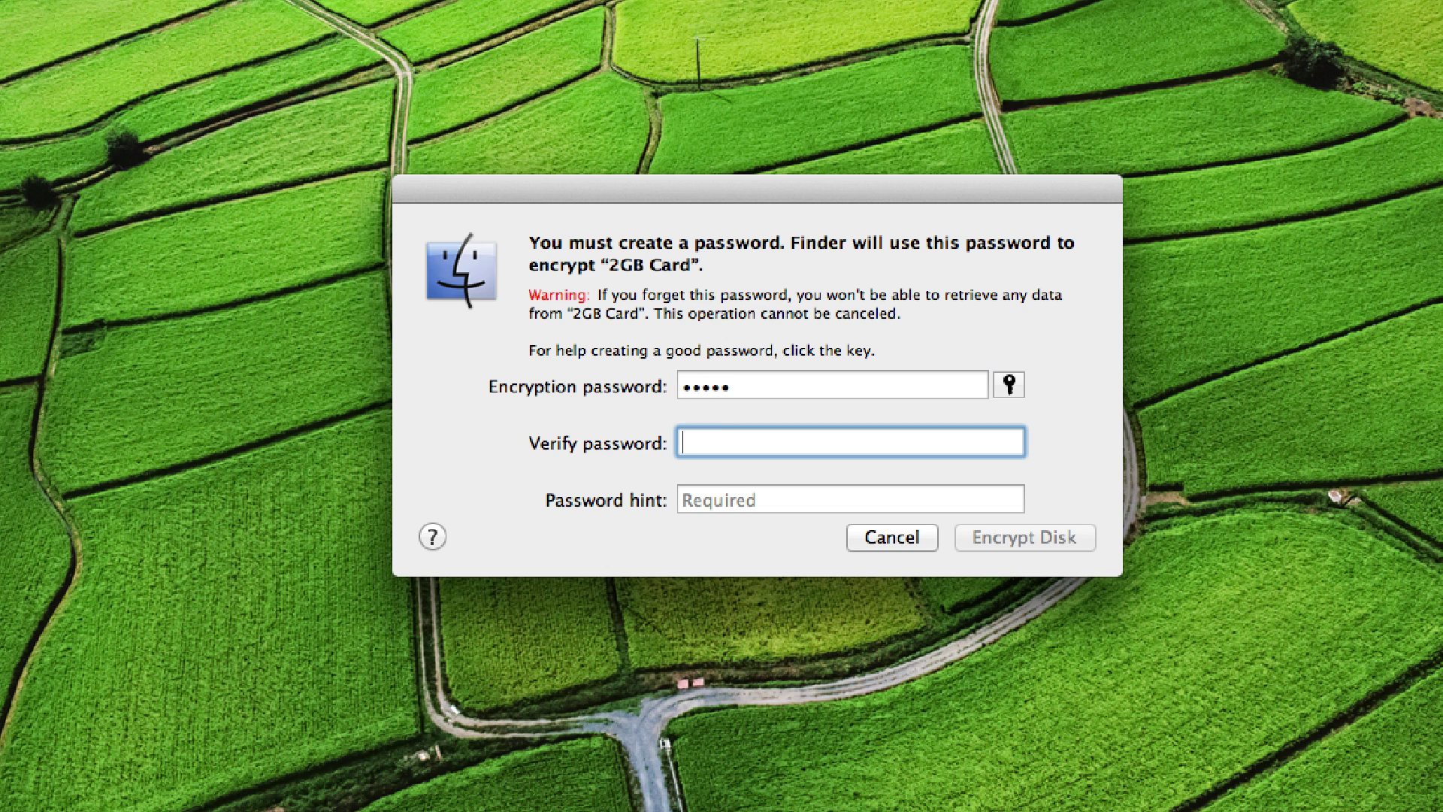
{"action": "type", "text": "•••"}
{"action": "left_click", "coordinate": [681, 499]}
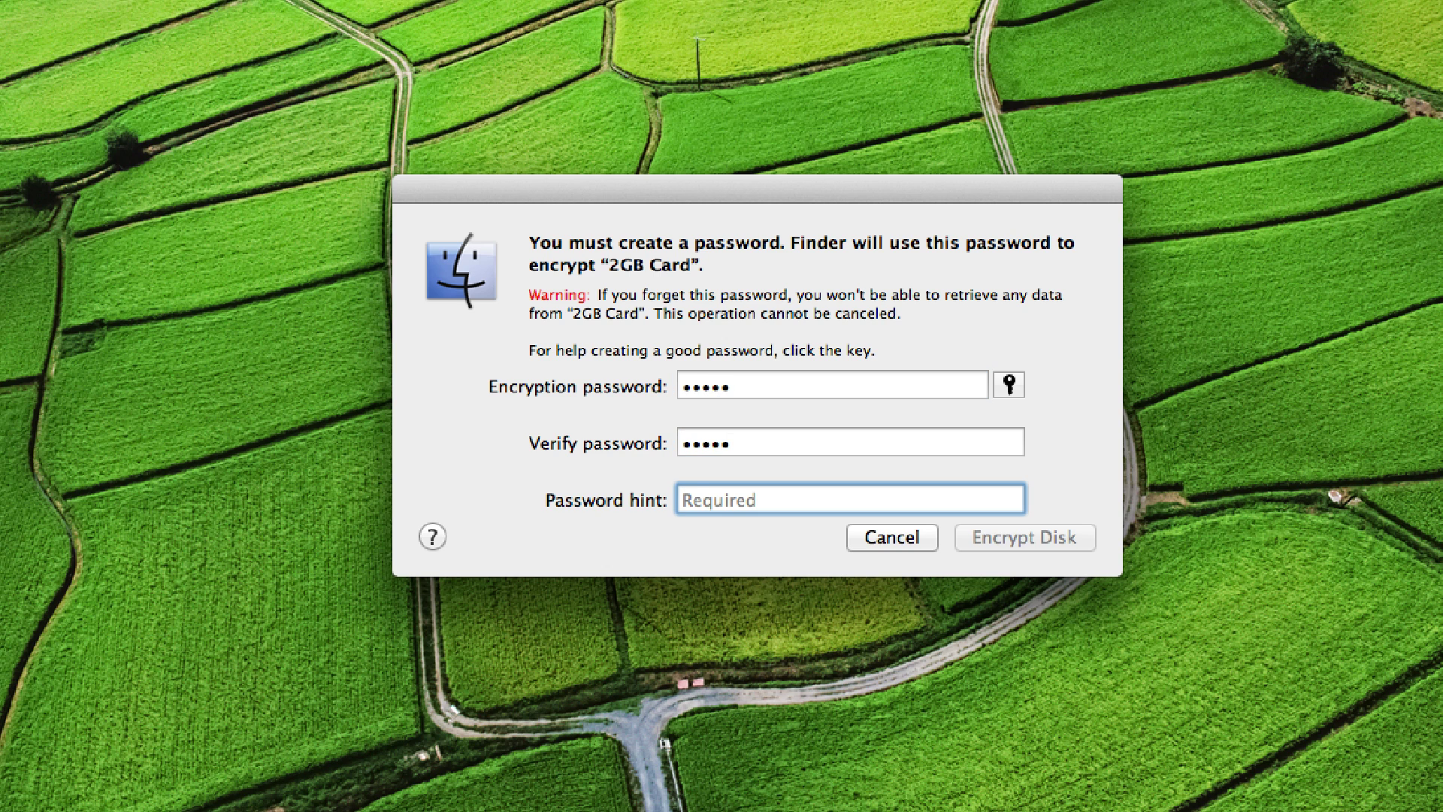
{"action": "type", "text": "What could it B"}
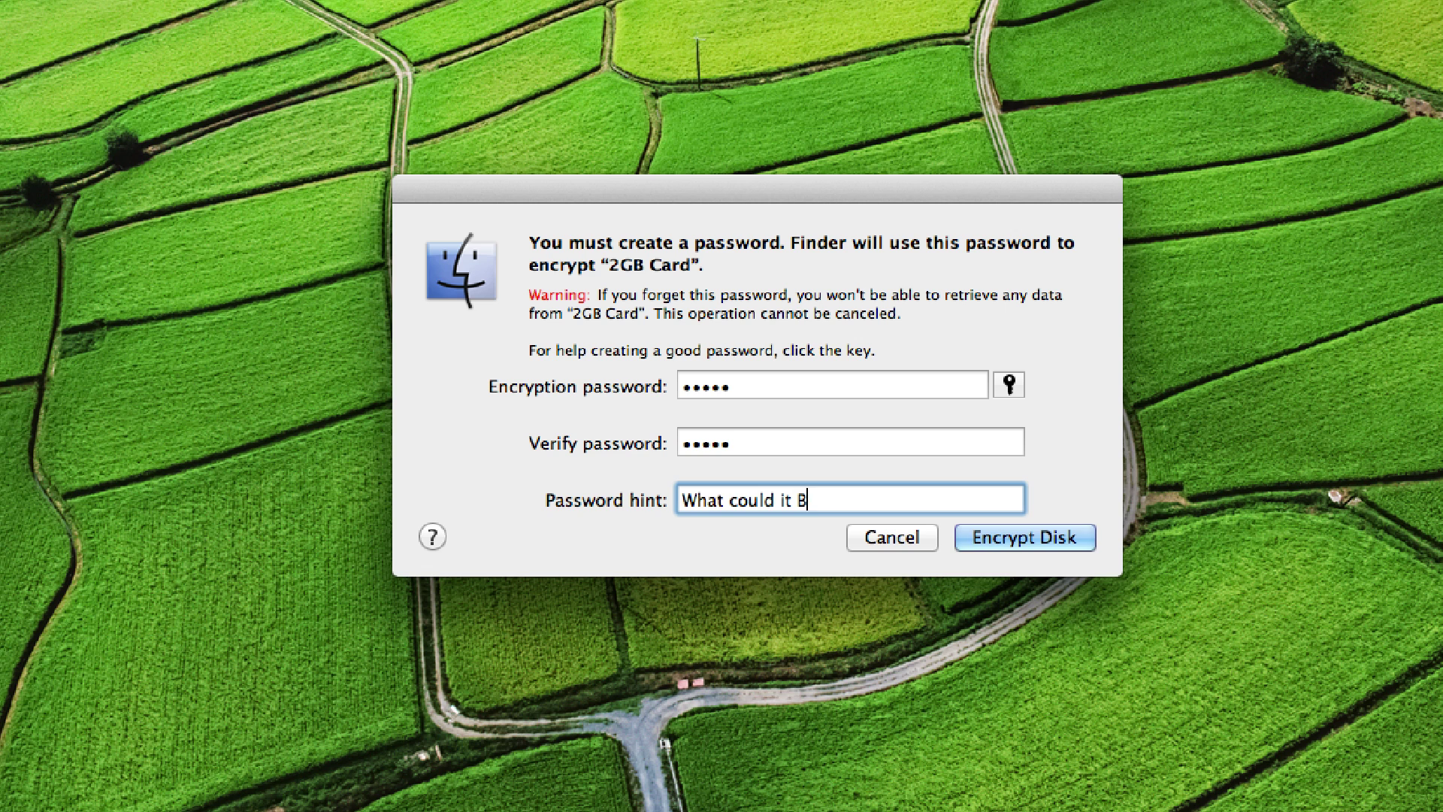
{"action": "type", "text": "EE???"}
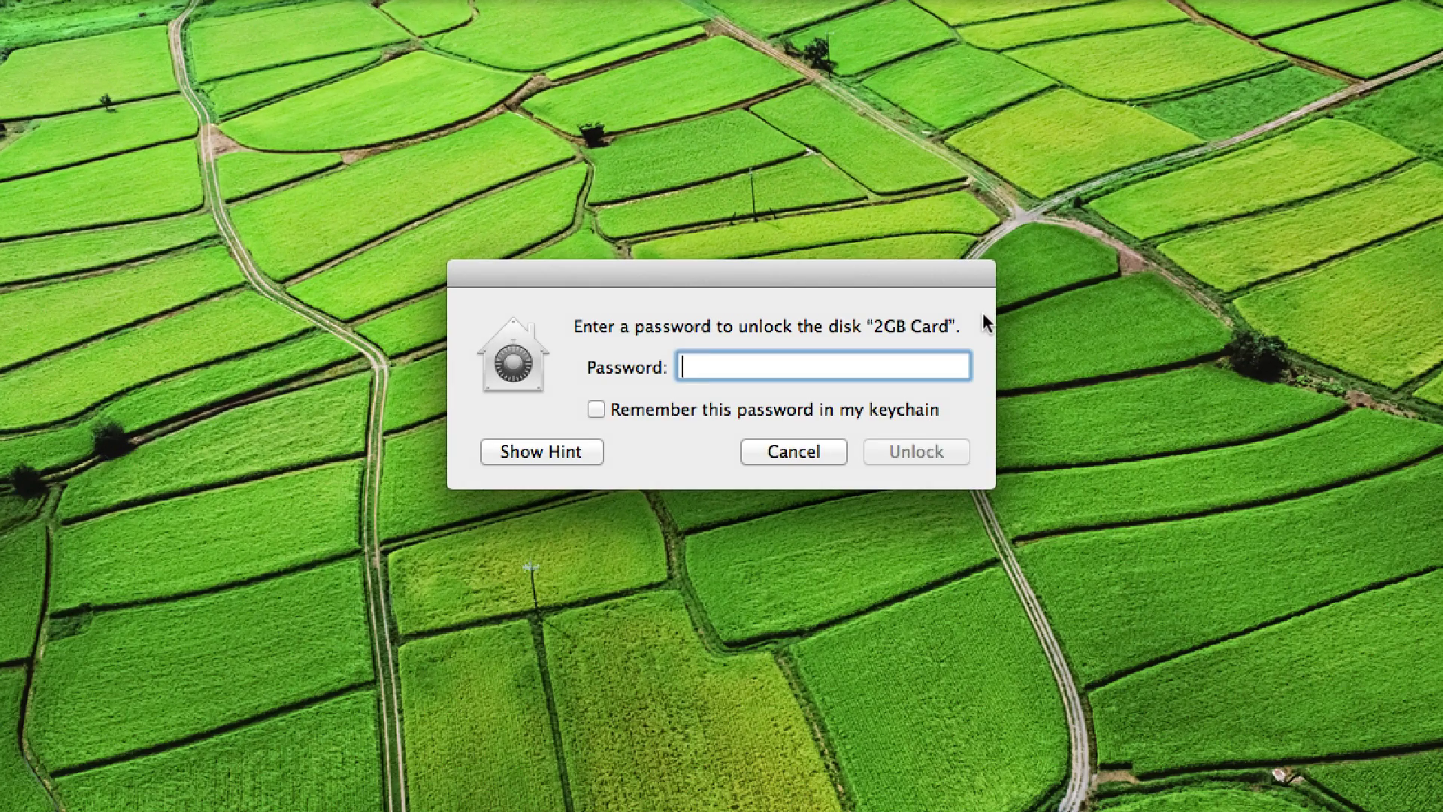
Unlock 2GB Card with its password, then choose Decrypt and re-enter the password
{"action": "type", "text": "*****"}
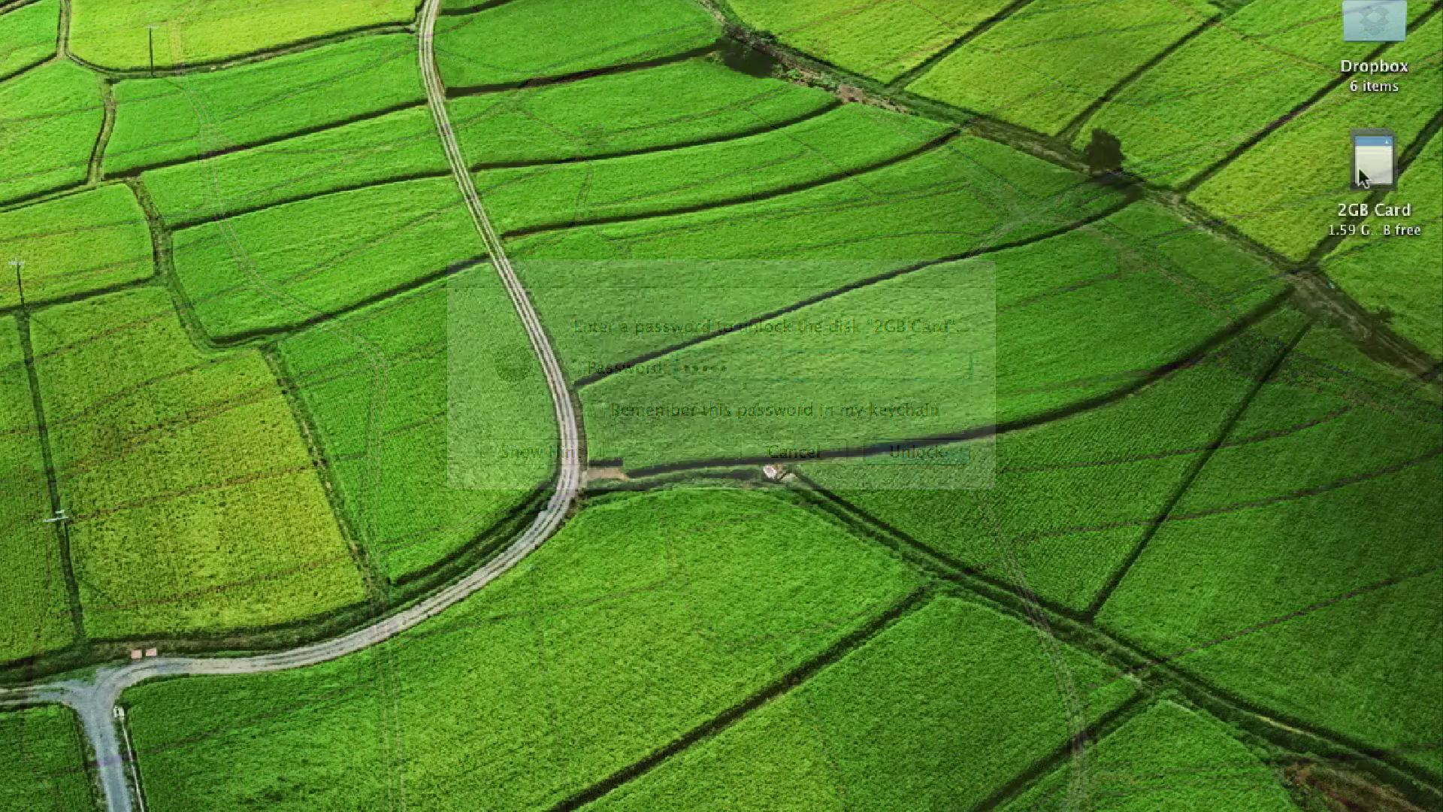
{"action": "right_click", "coordinate": [1358, 167]}
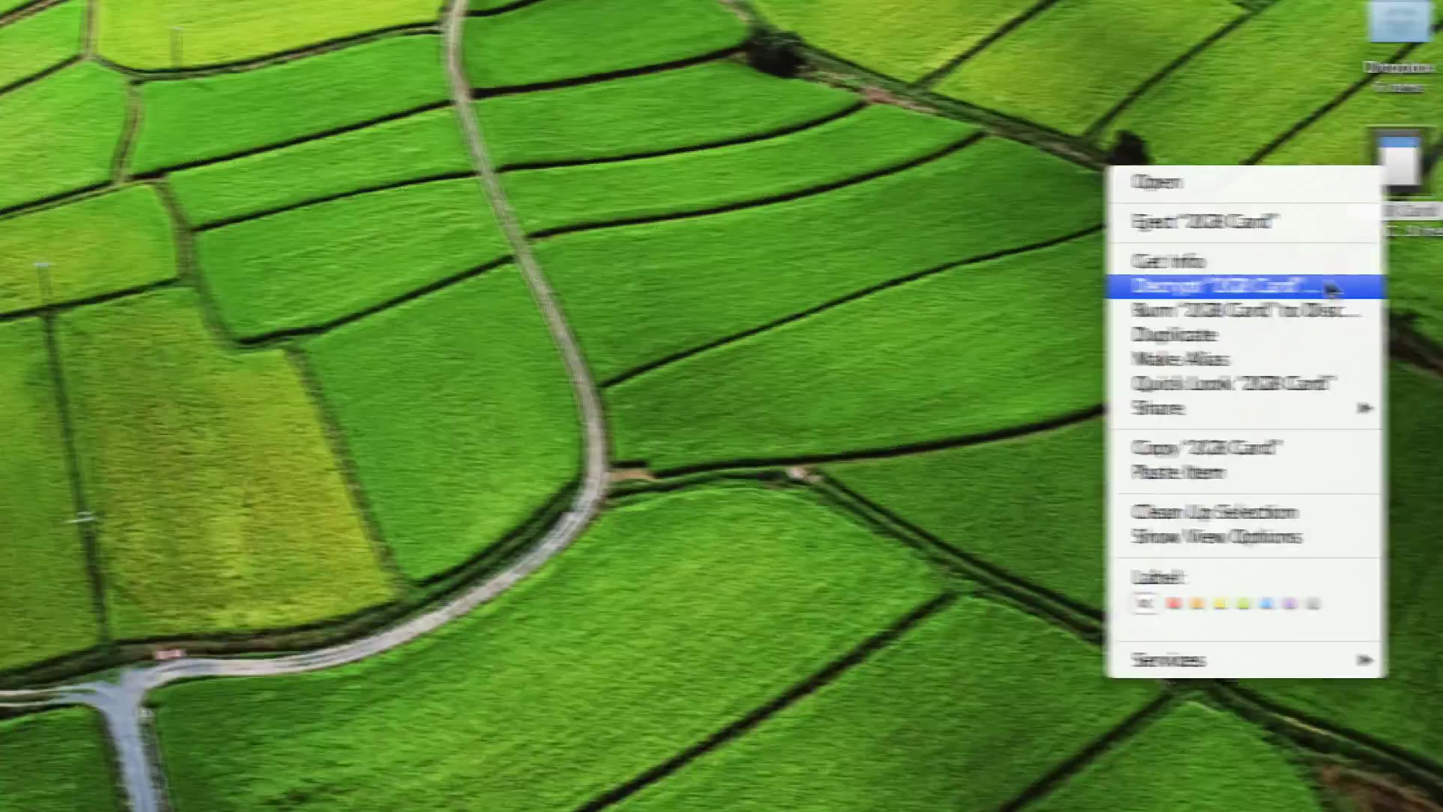
{"action": "left_click", "coordinate": [1325, 288]}
{"action": "left_click", "coordinate": [866, 402]}
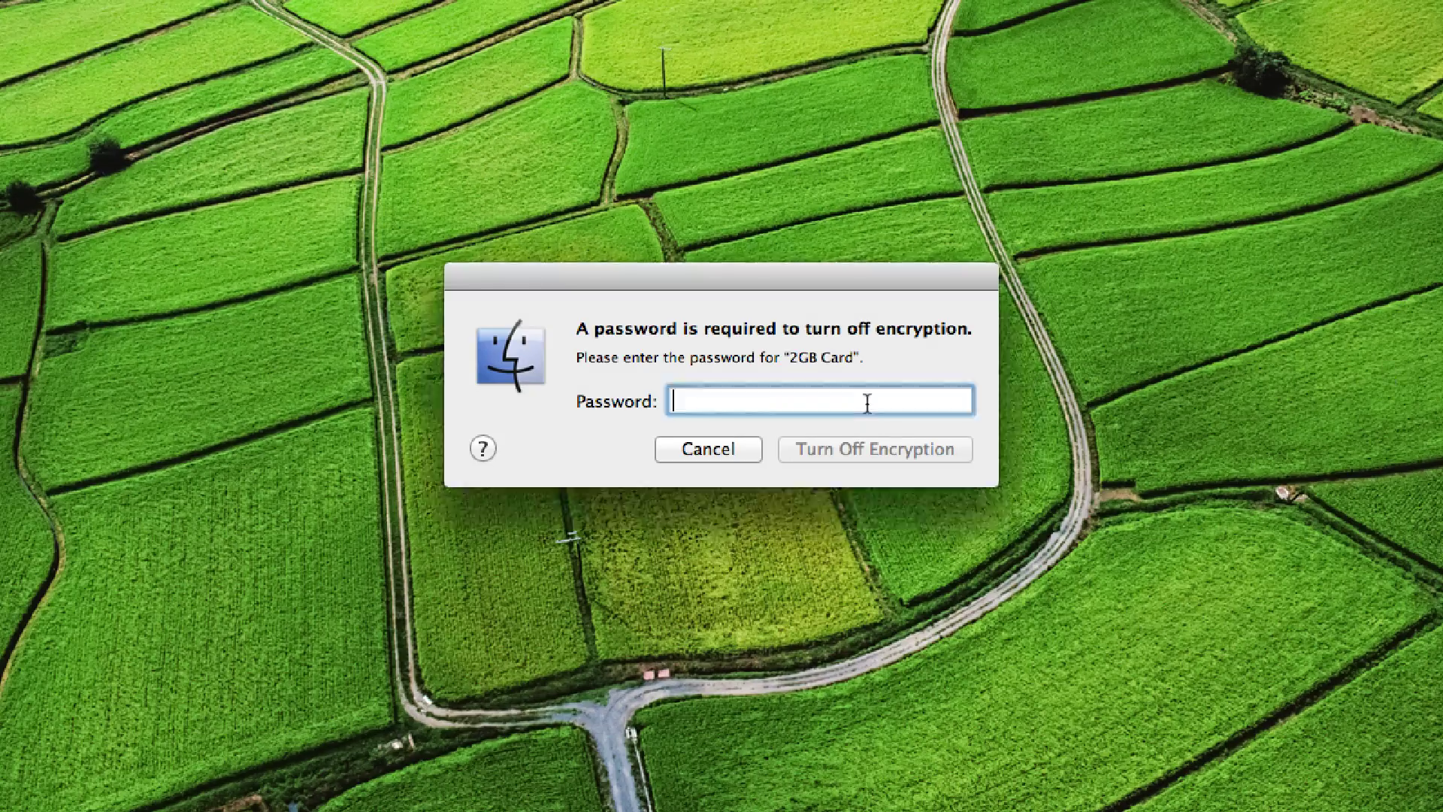
{"action": "type", "text": "*****"}
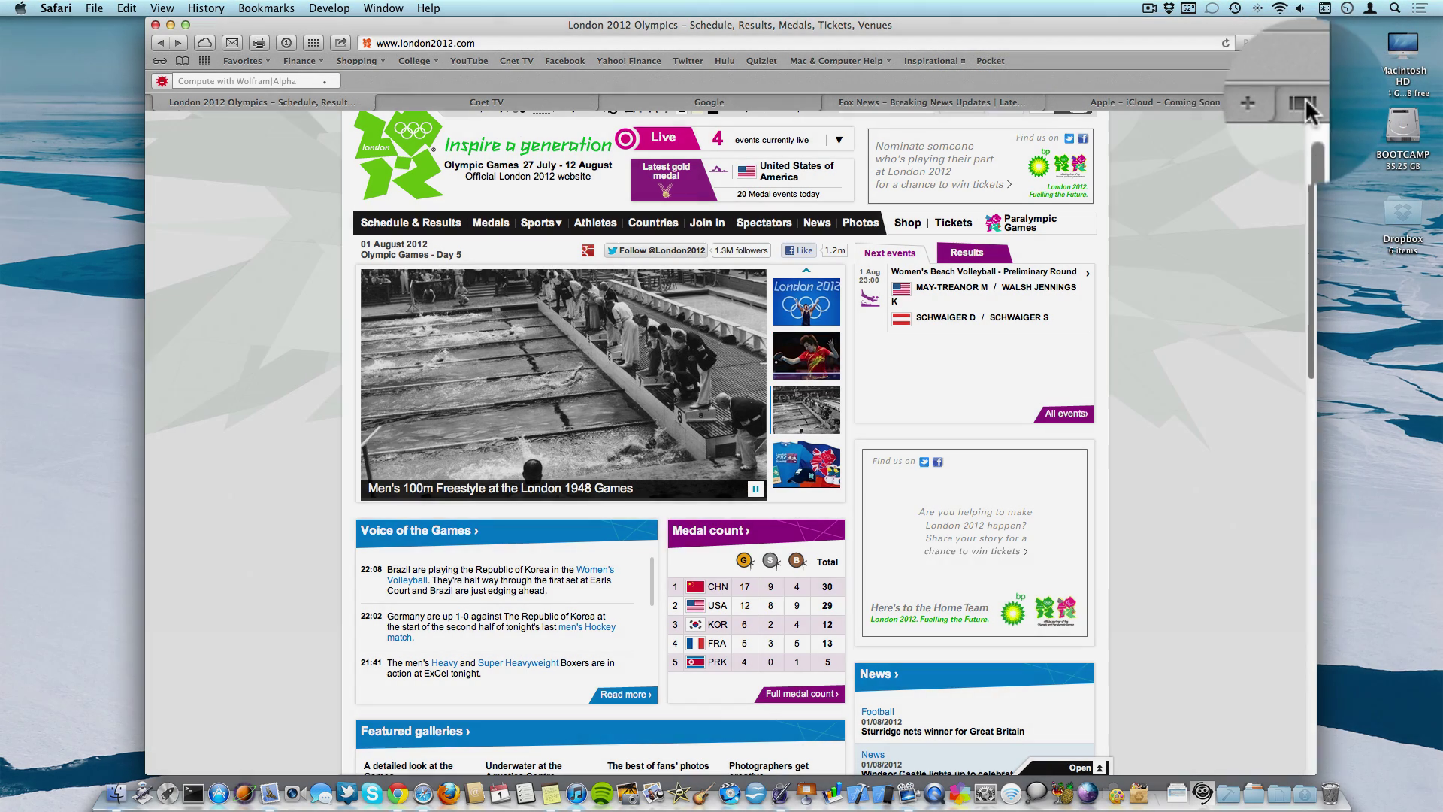
Switch to the Fox News tab via Tab View, then view and close the iCloud Tabs list
{"action": "left_click", "coordinate": [1305, 102]}
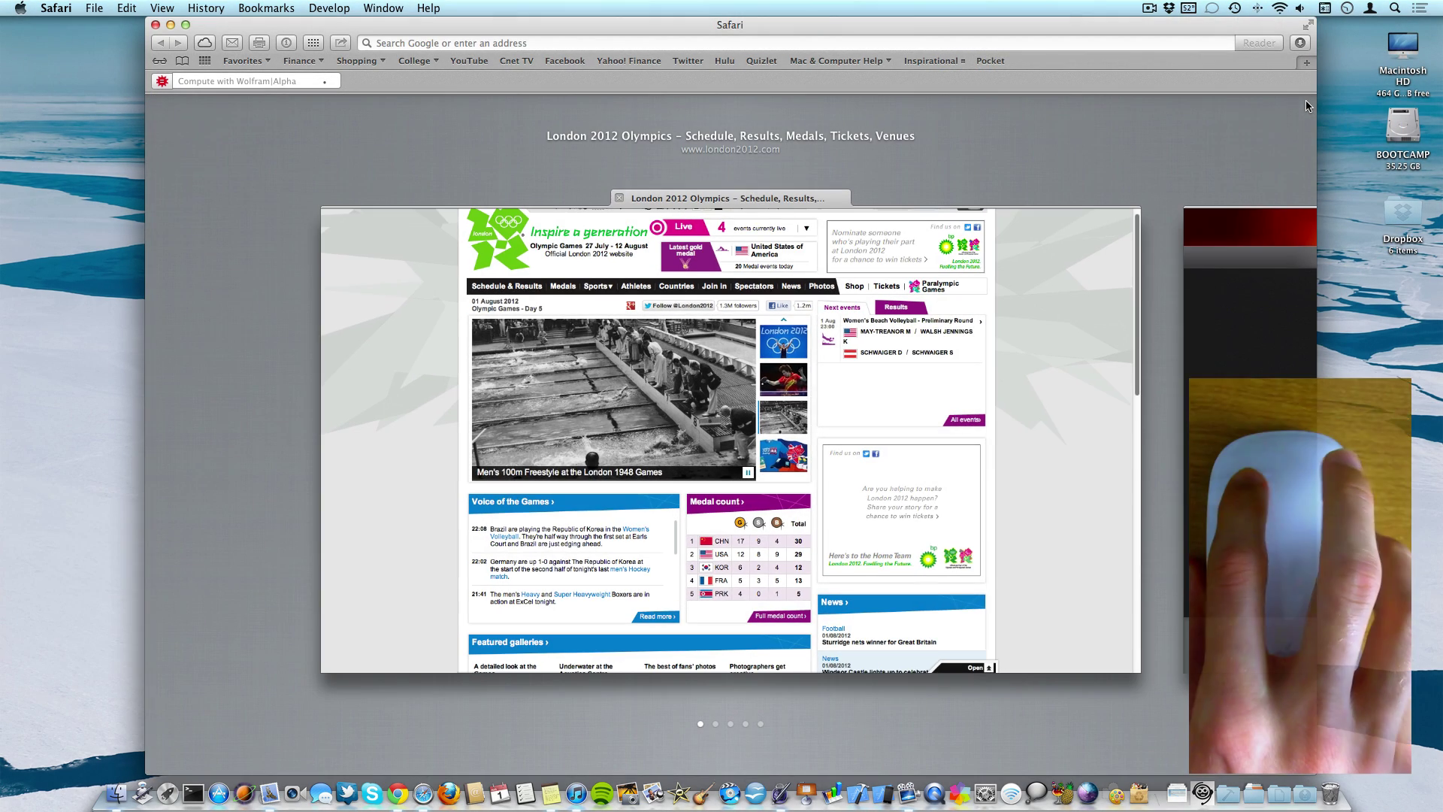
{"action": "scroll", "coordinate": [1090, 344], "scroll_direction": "right", "scroll_amount": 15}
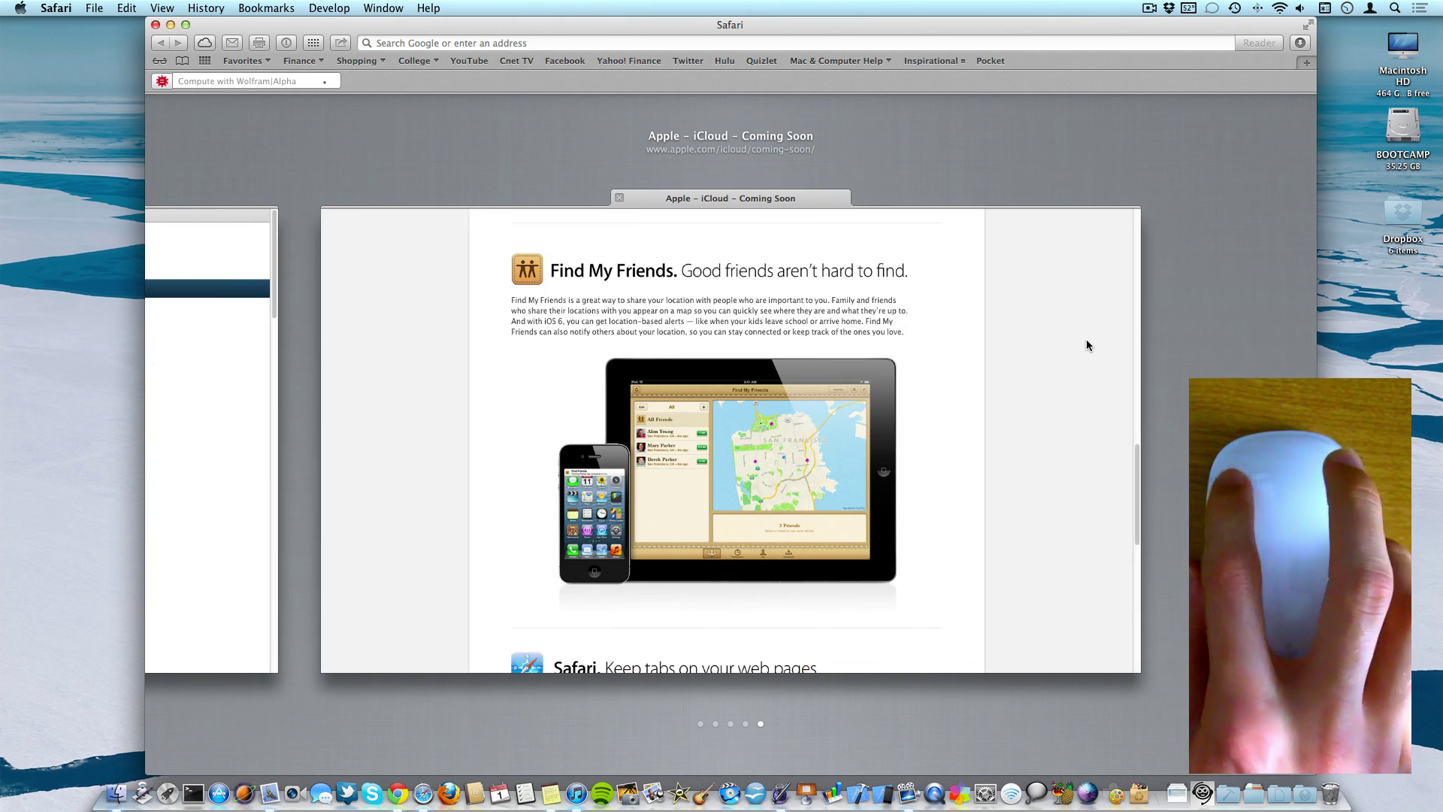
{"action": "scroll", "coordinate": [1085, 345], "scroll_direction": "left", "scroll_amount": 5}
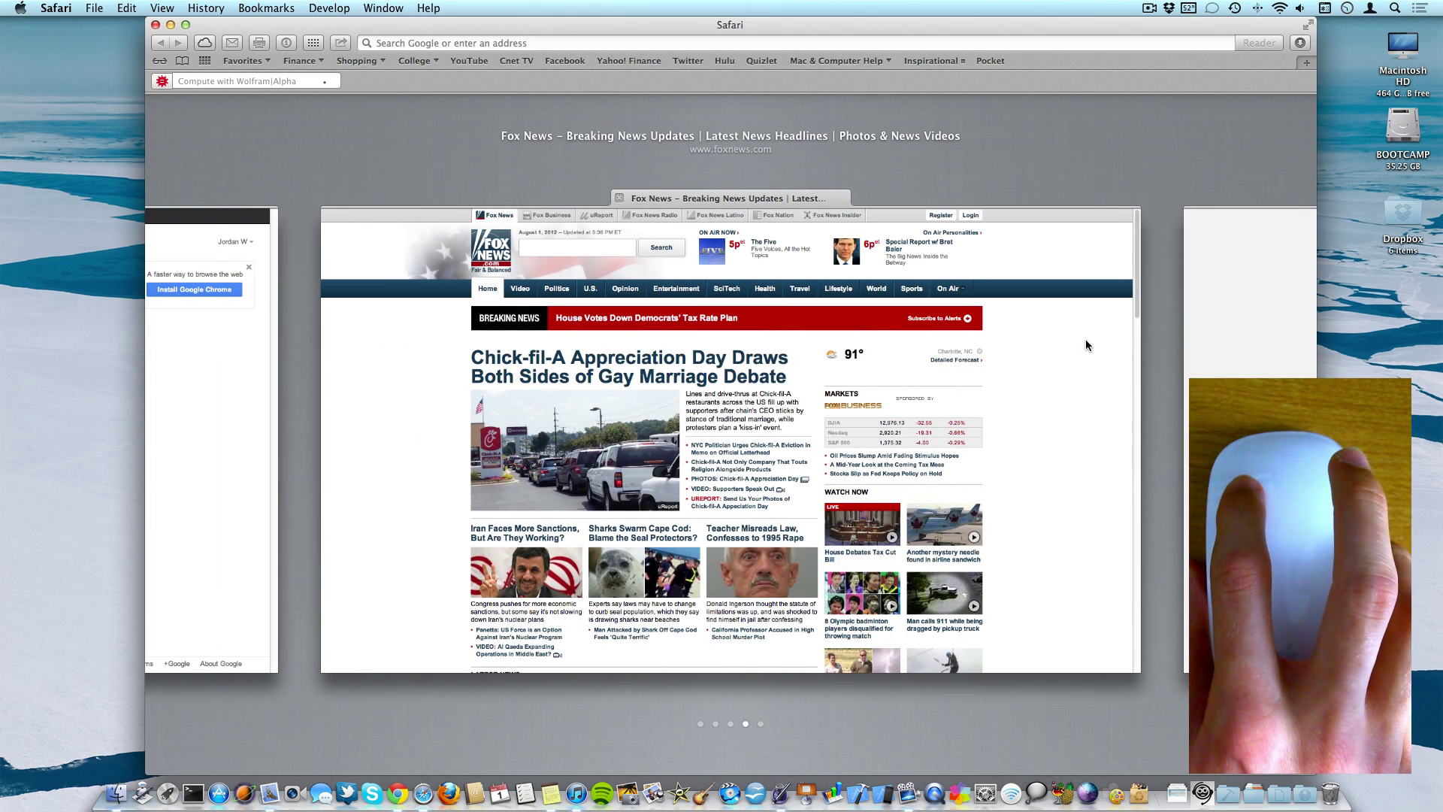
{"action": "left_click", "coordinate": [1085, 339]}
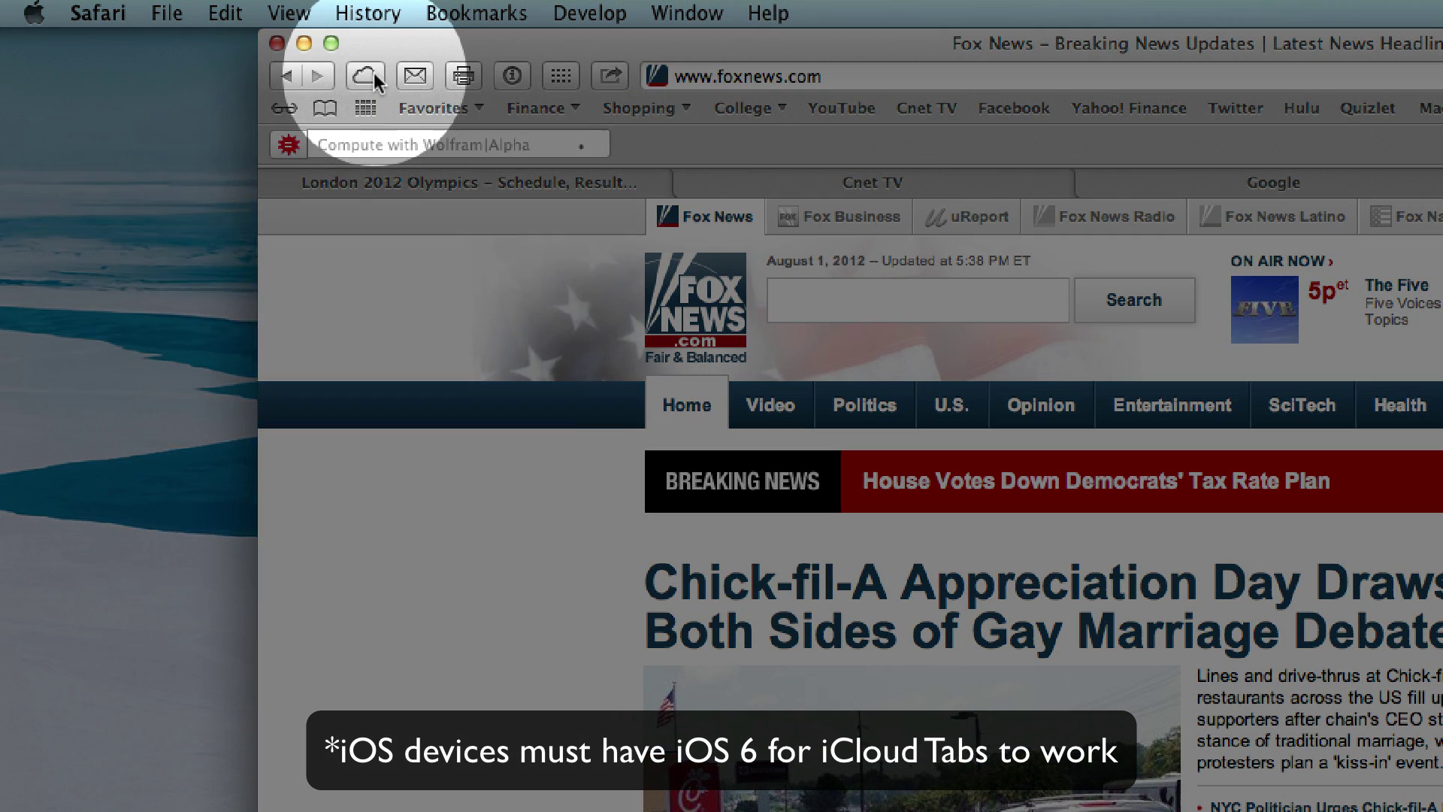
{"action": "left_click", "coordinate": [372, 72]}
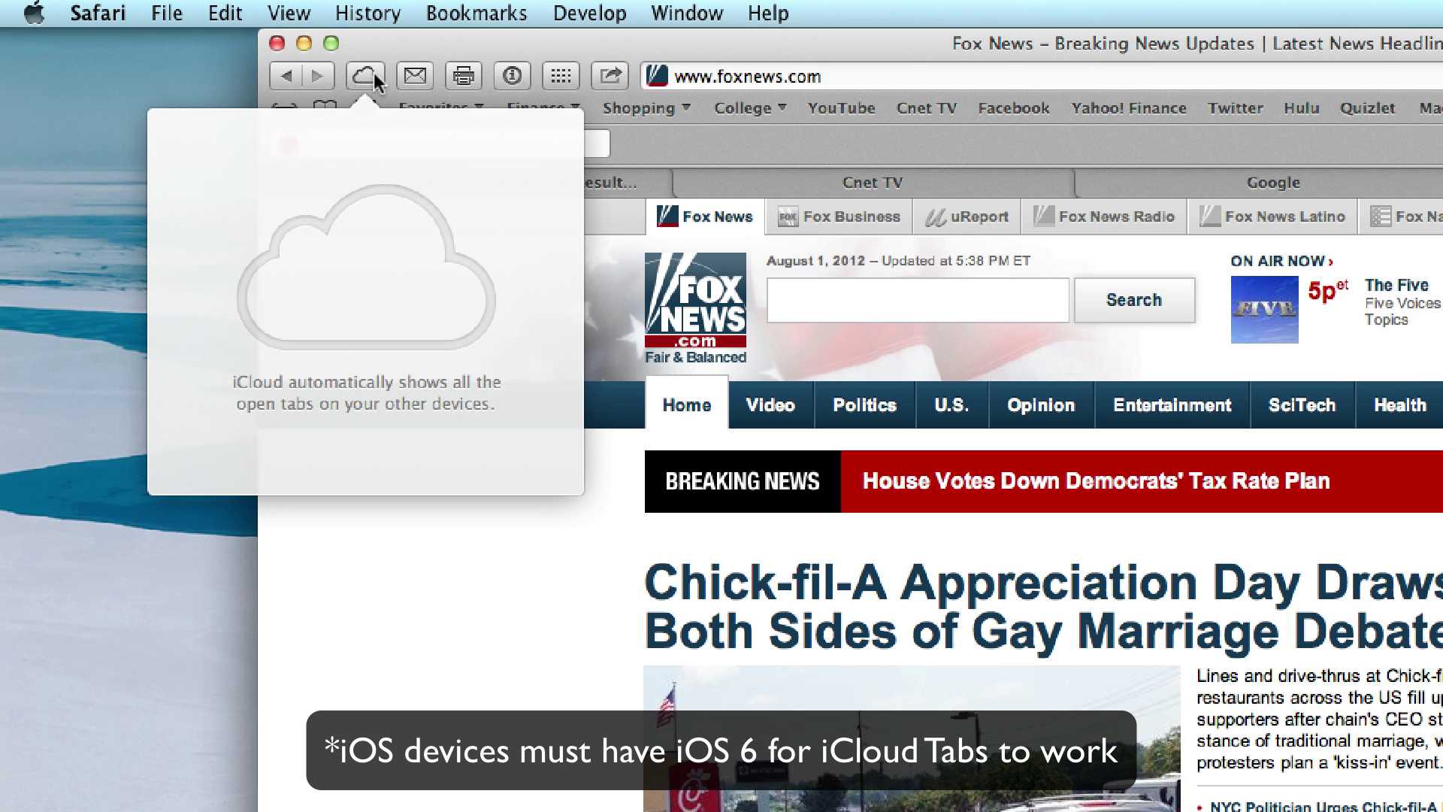
{"action": "left_click", "coordinate": [373, 72]}
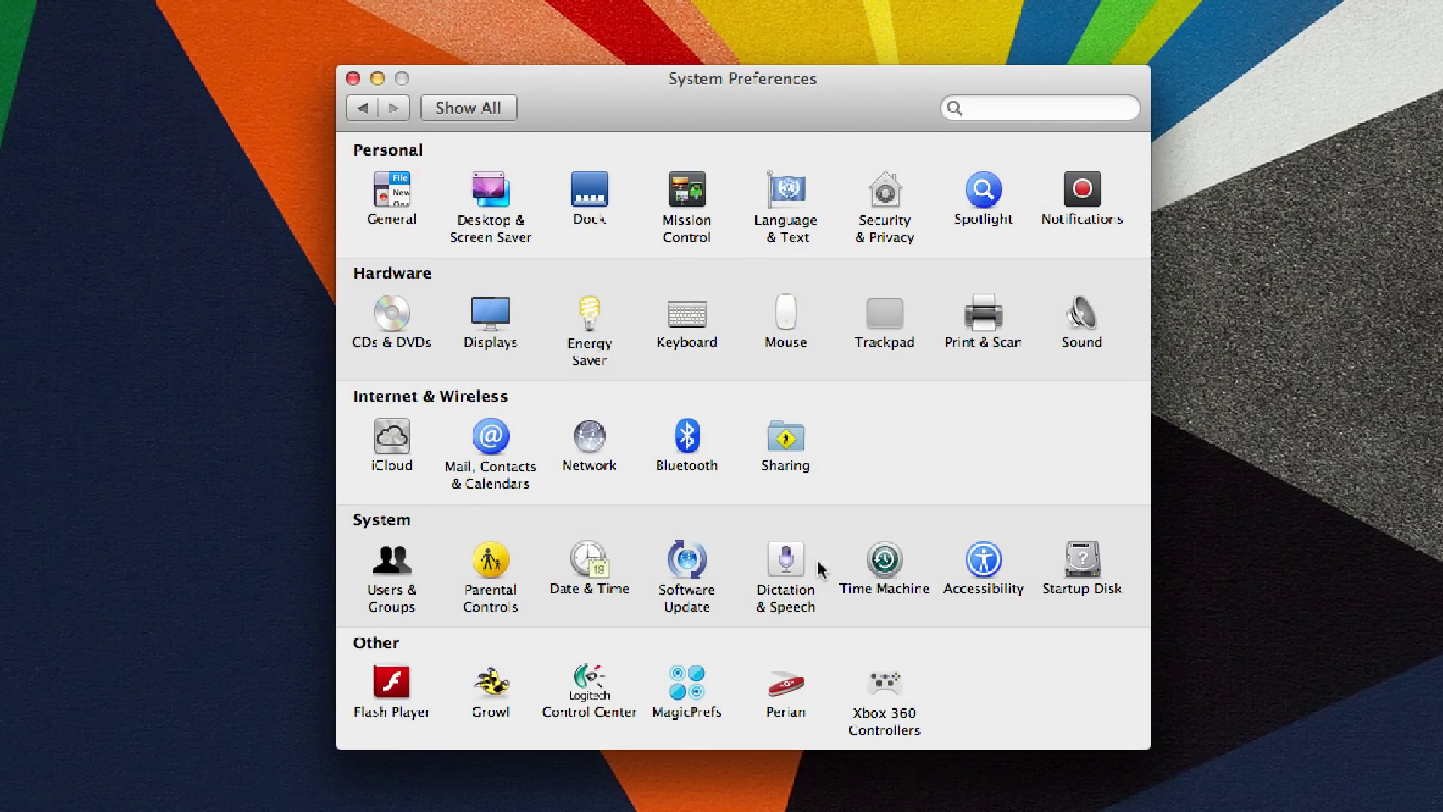
Enable Dictation in Dictation & Speech, then install all six voice updates (Tom, Daniel, Samantha, Lee, Jill, Javier)
{"action": "left_click", "coordinate": [818, 515]}
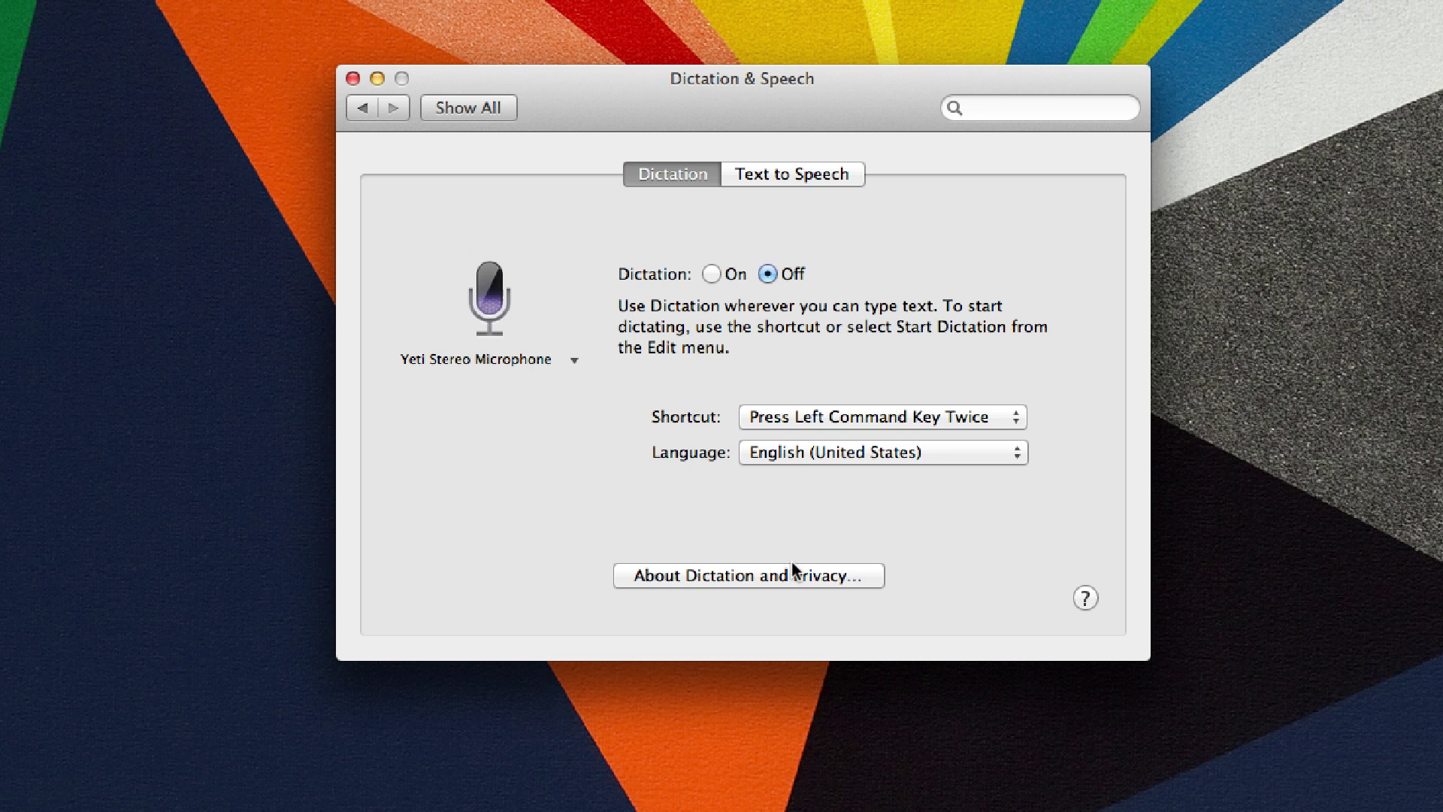
{"action": "left_click", "coordinate": [710, 274]}
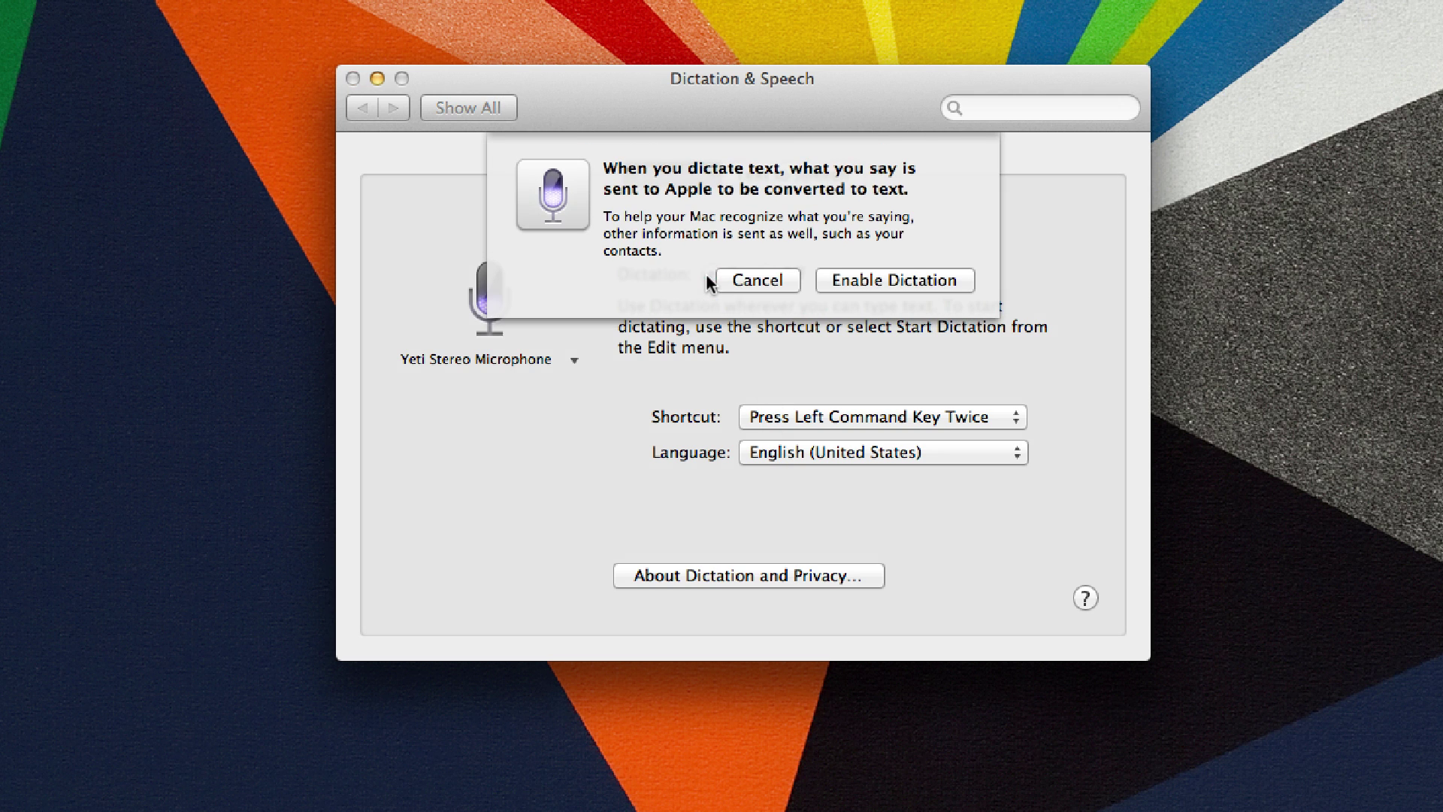
{"action": "left_click", "coordinate": [876, 281]}
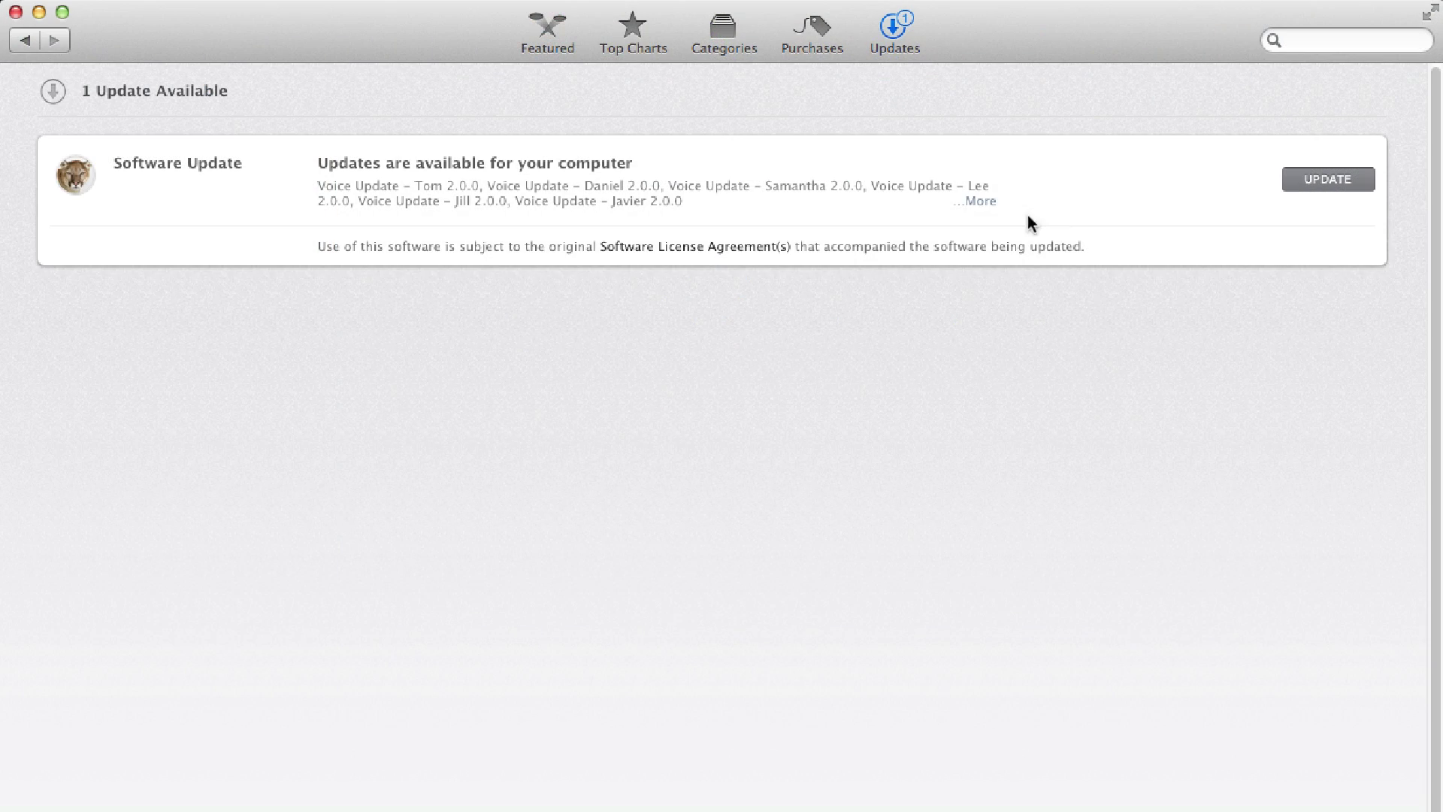
{"action": "left_click", "coordinate": [977, 201]}
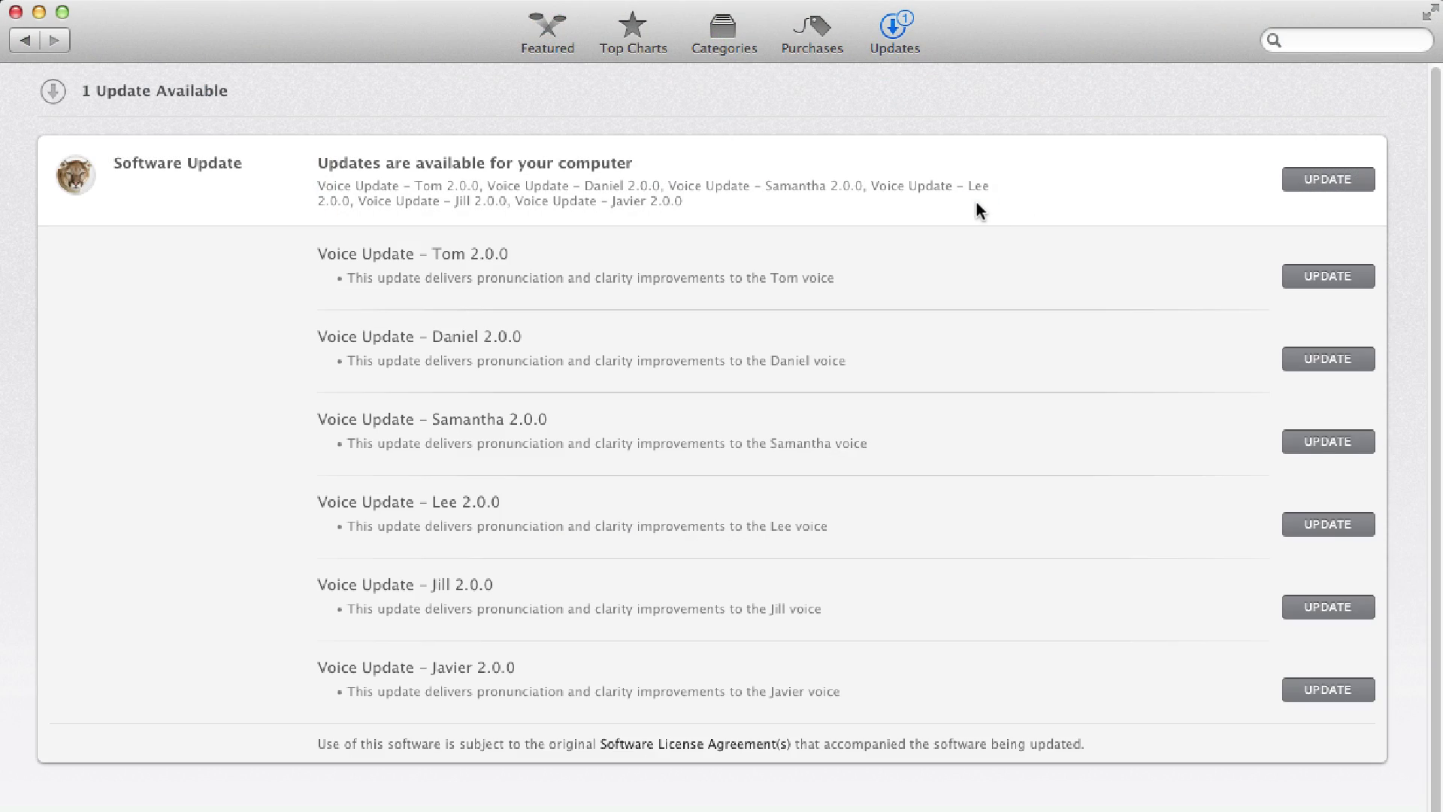
{"action": "left_click", "coordinate": [1305, 179]}
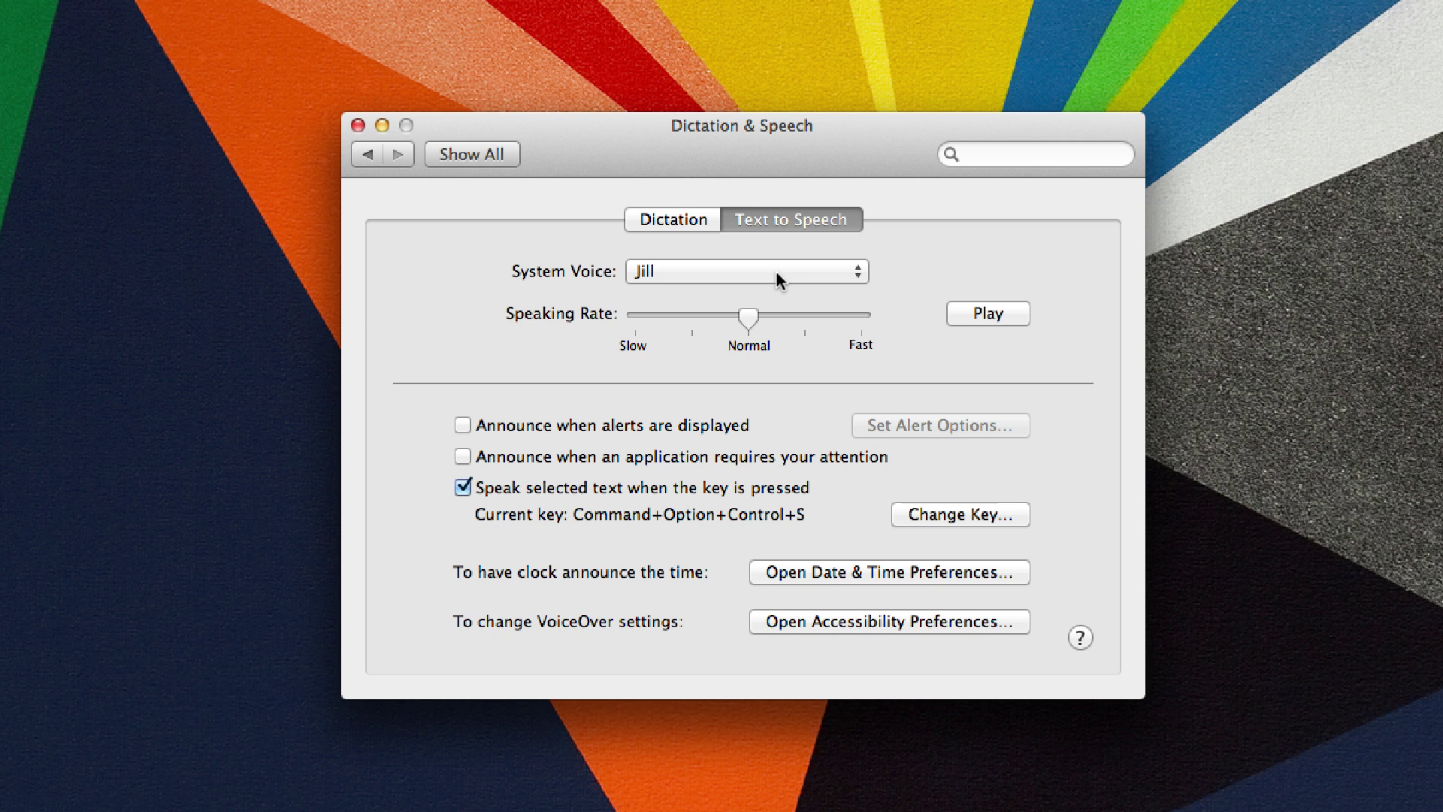
Open the Customize voice list from the System Voice popup and scroll through the available voices
{"action": "left_click", "coordinate": [775, 280]}
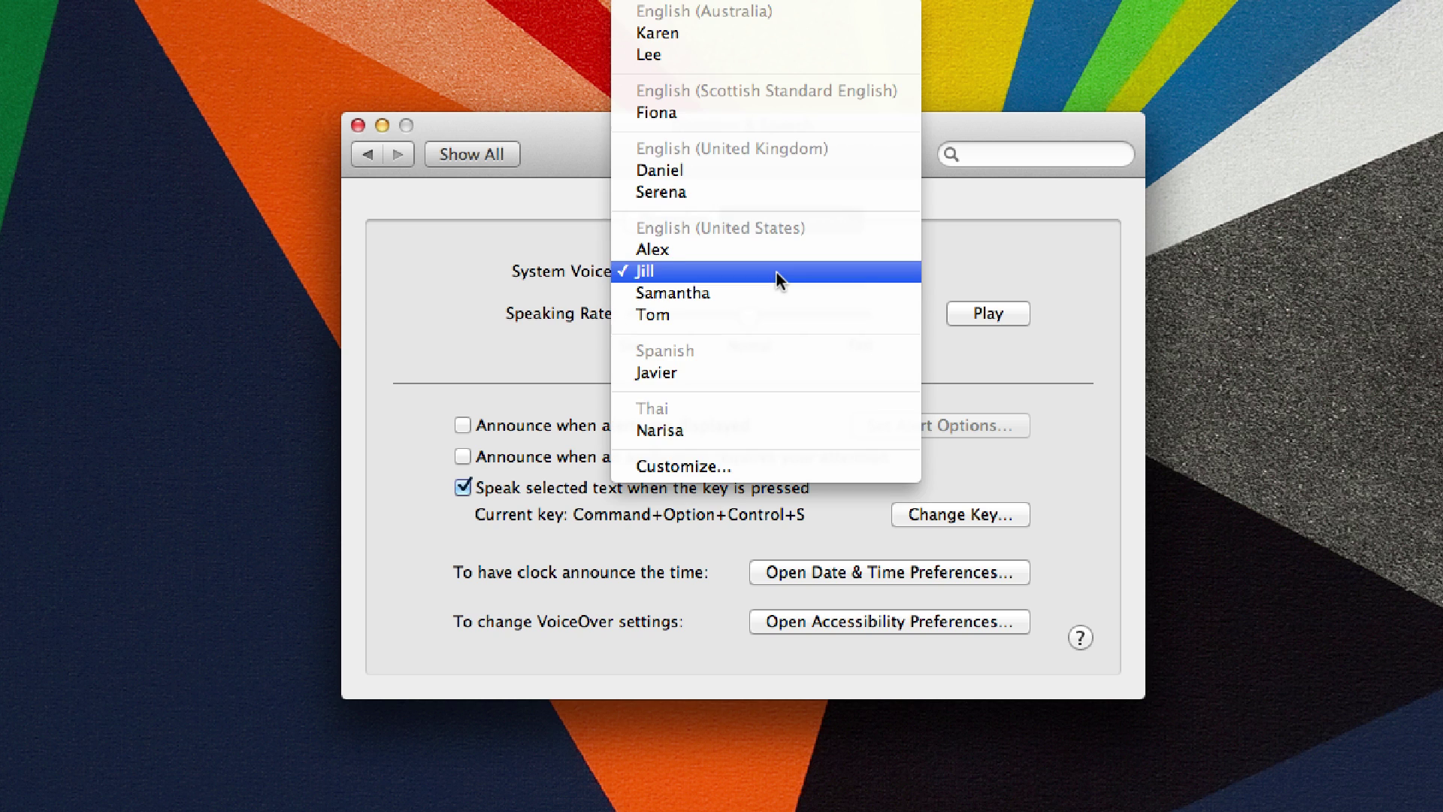
{"action": "left_click", "coordinate": [816, 460]}
{"action": "scroll", "coordinate": [817, 452], "scroll_direction": "down", "scroll_amount": 15}
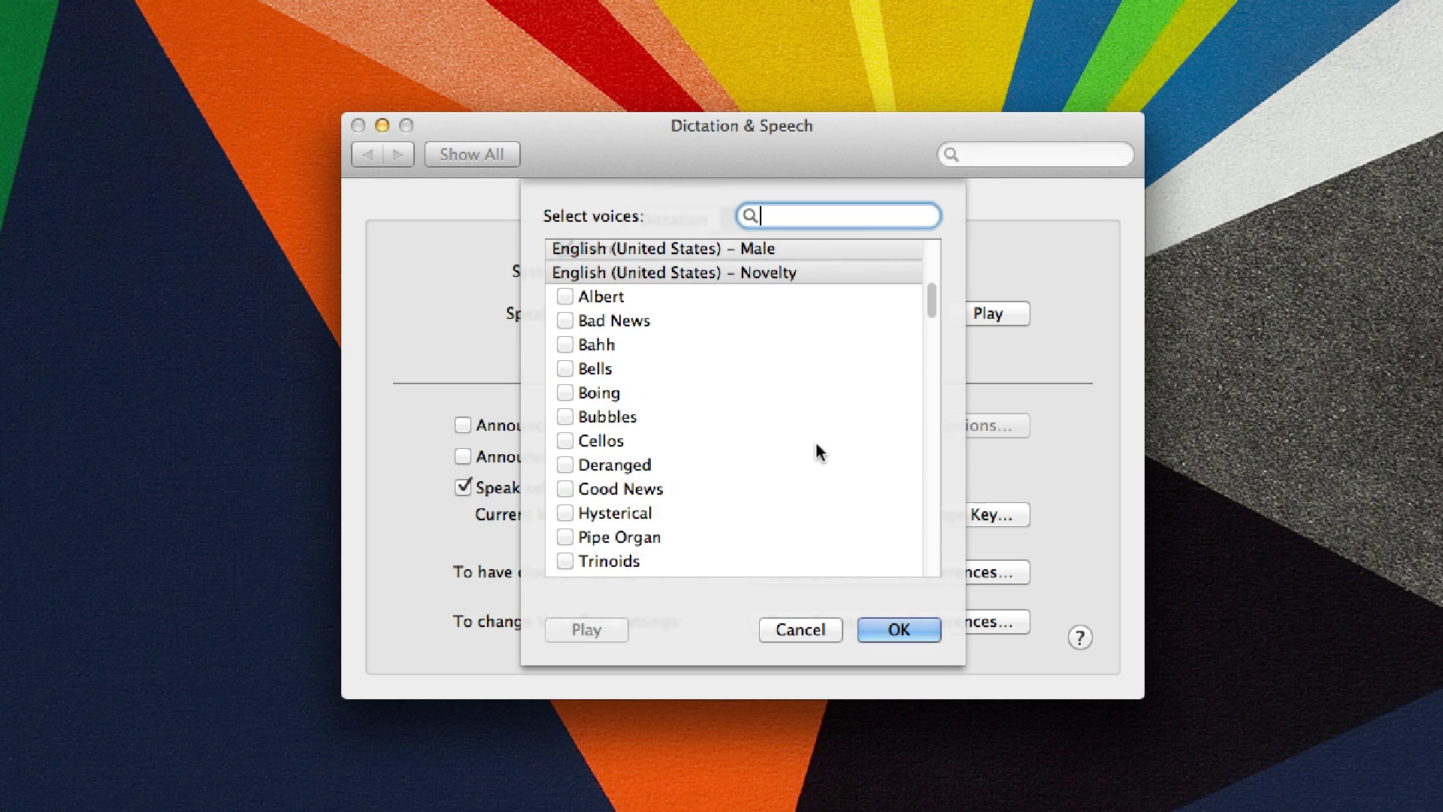
{"action": "scroll", "coordinate": [817, 451], "scroll_direction": "down", "scroll_amount": 10}
{"action": "key", "text": "Return"}
Select the UK English voice Daniel and play its sample
{"action": "left_click", "coordinate": [777, 272]}
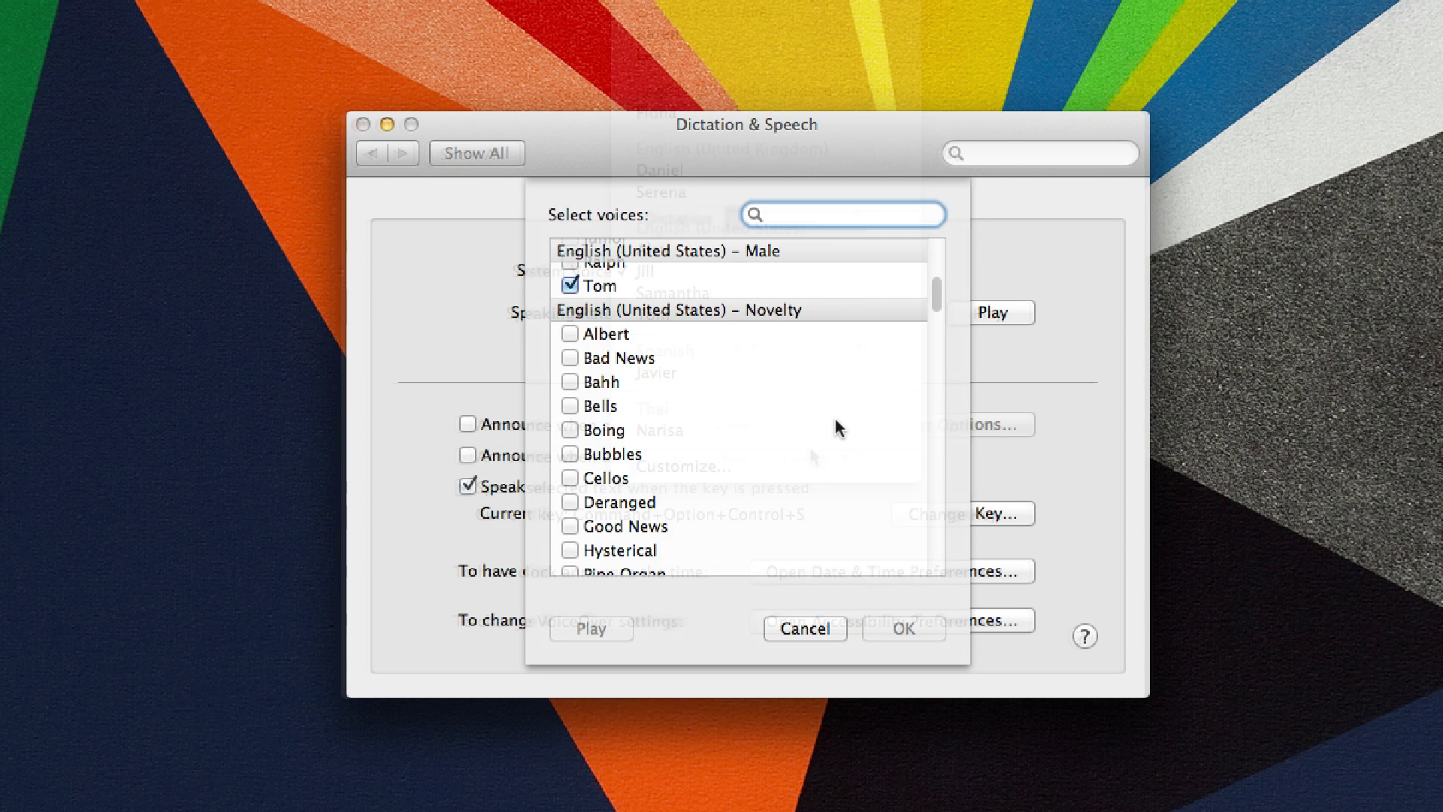
{"action": "scroll", "coordinate": [835, 429], "scroll_direction": "down", "scroll_amount": 15}
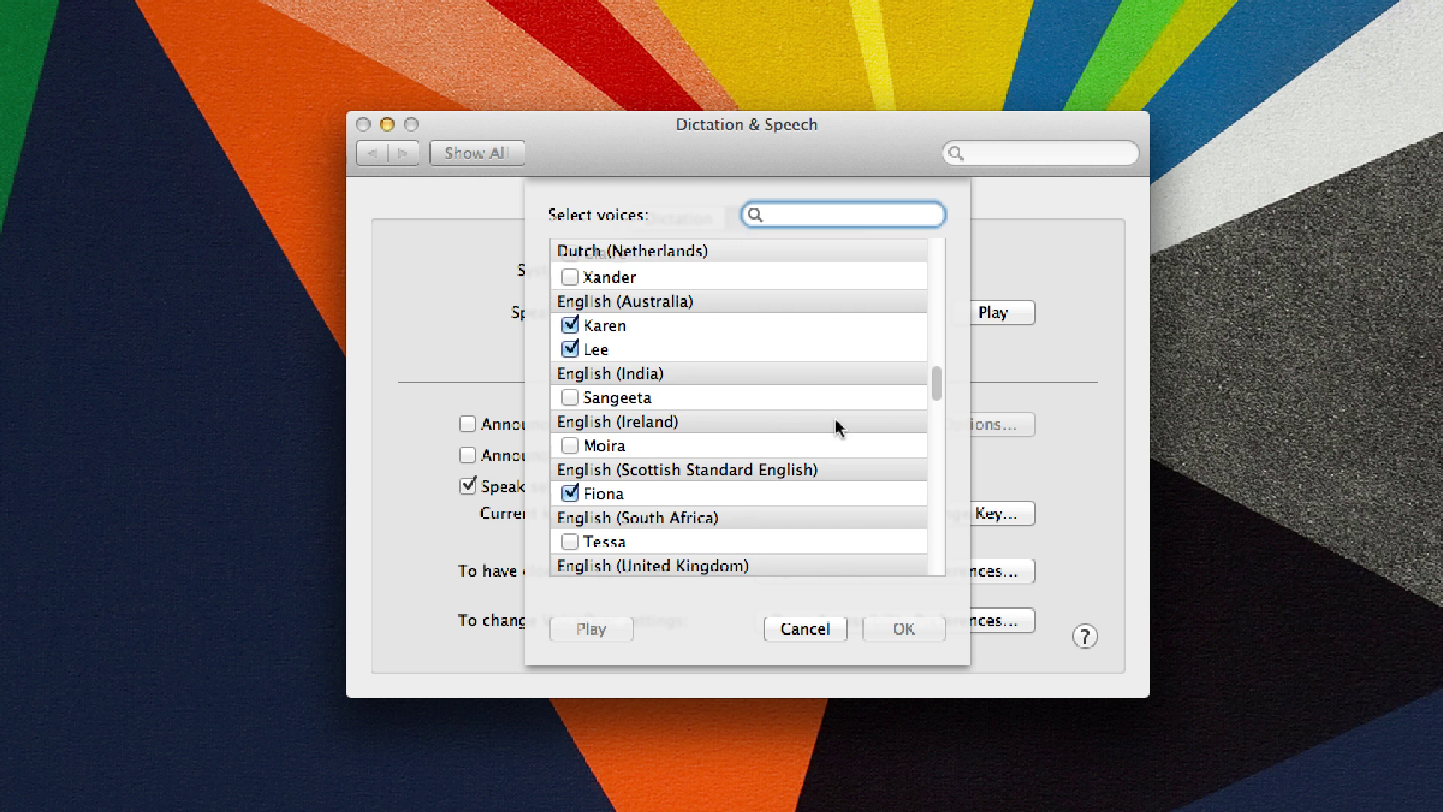
{"action": "scroll", "coordinate": [837, 427], "scroll_direction": "down", "scroll_amount": 20}
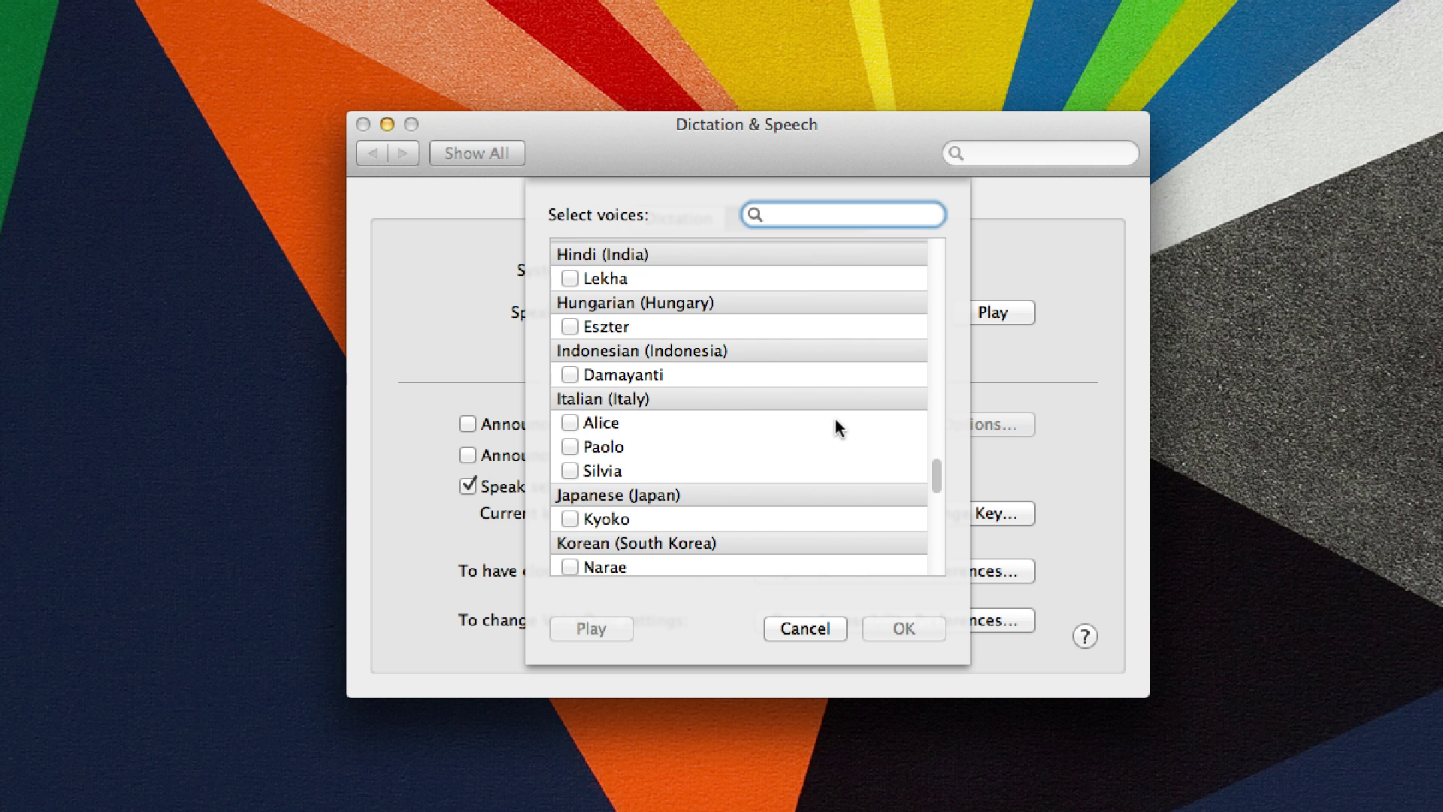
{"action": "scroll", "coordinate": [837, 423], "scroll_direction": "up", "scroll_amount": 20}
{"action": "left_click", "coordinate": [781, 463]}
{"action": "left_click", "coordinate": [620, 631]}
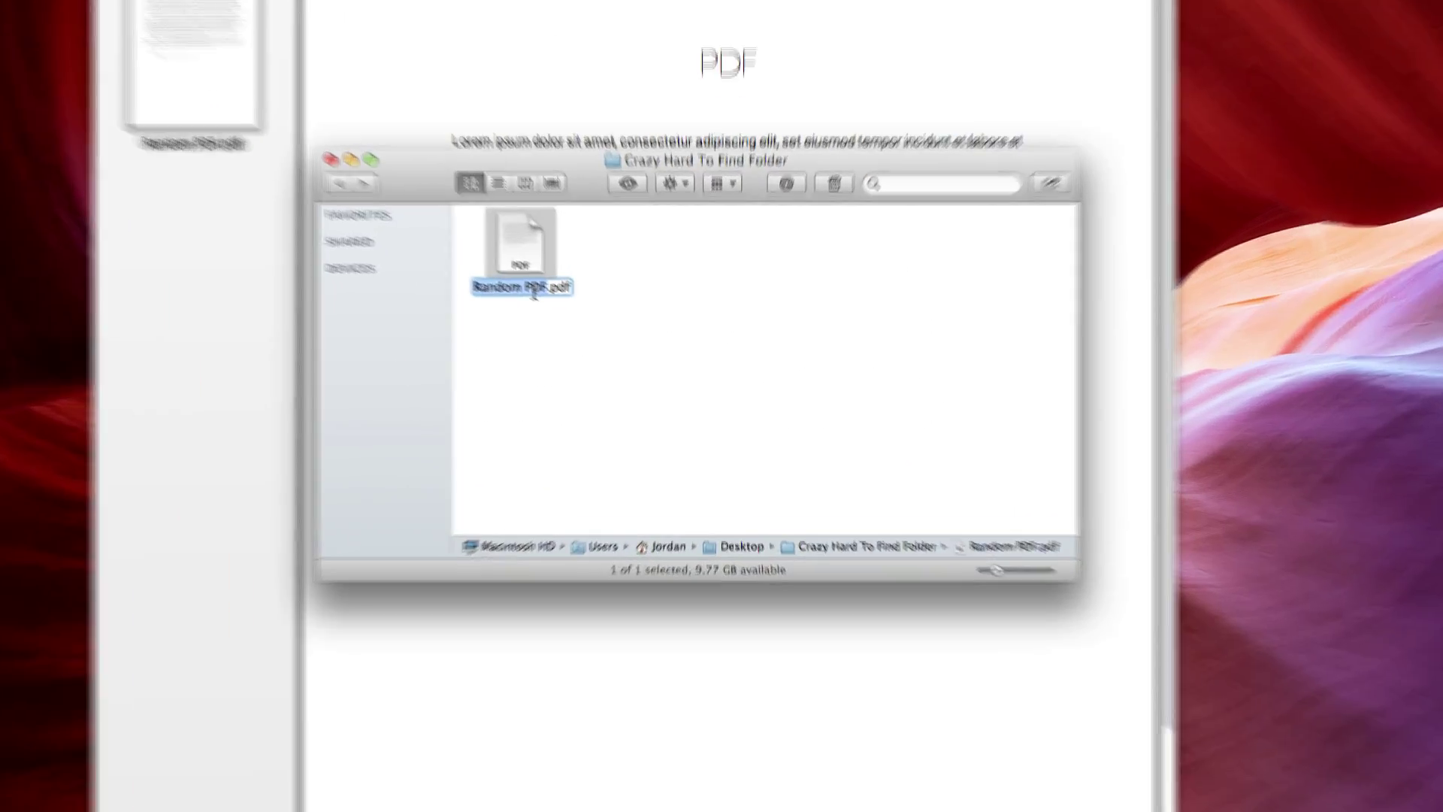
Rename 'The Best PDF EVER.pdf' from Preview's title bar to a personal name followed by 'PDF'
{"action": "type", "text": "The Best PDF EVER"}
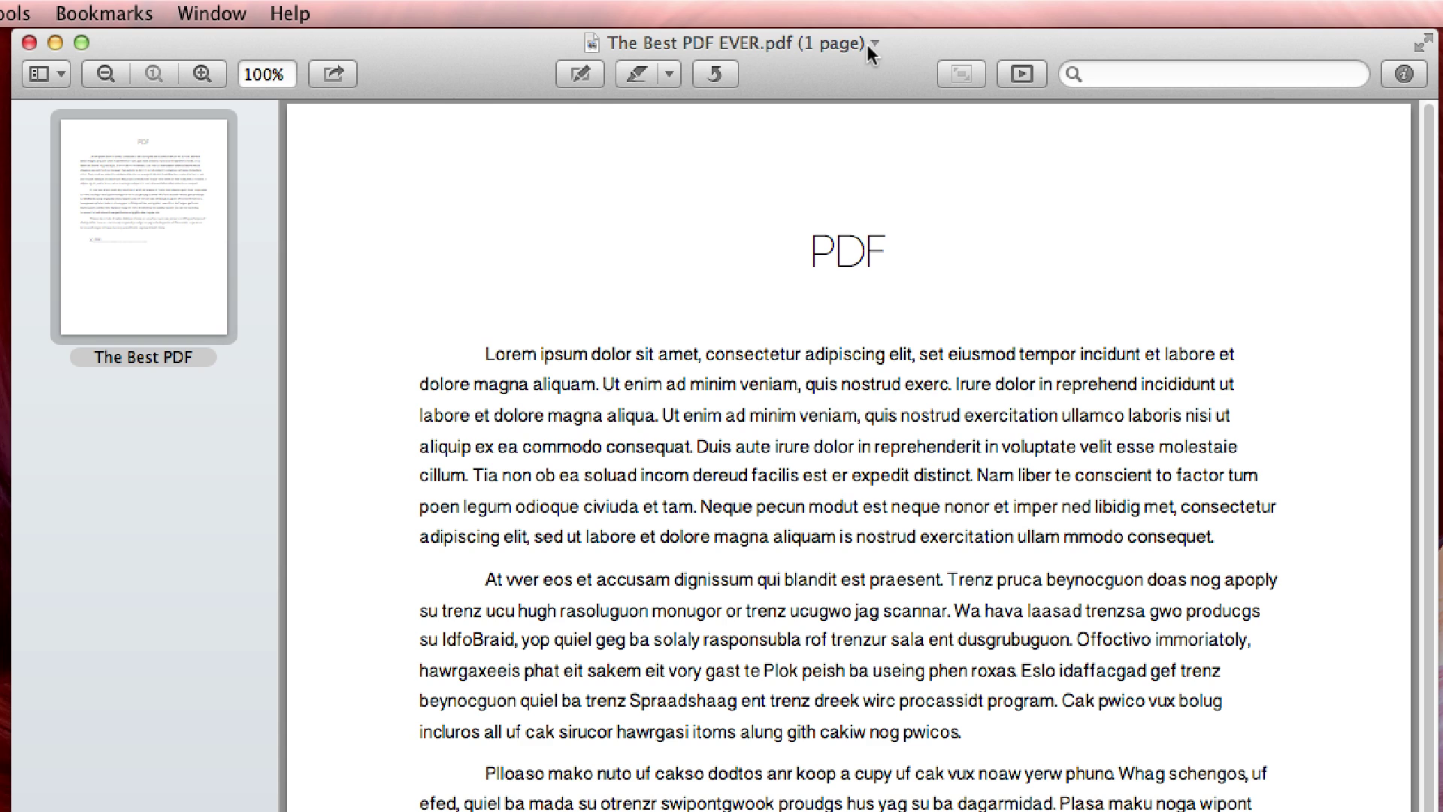
{"action": "left_click", "coordinate": [876, 43]}
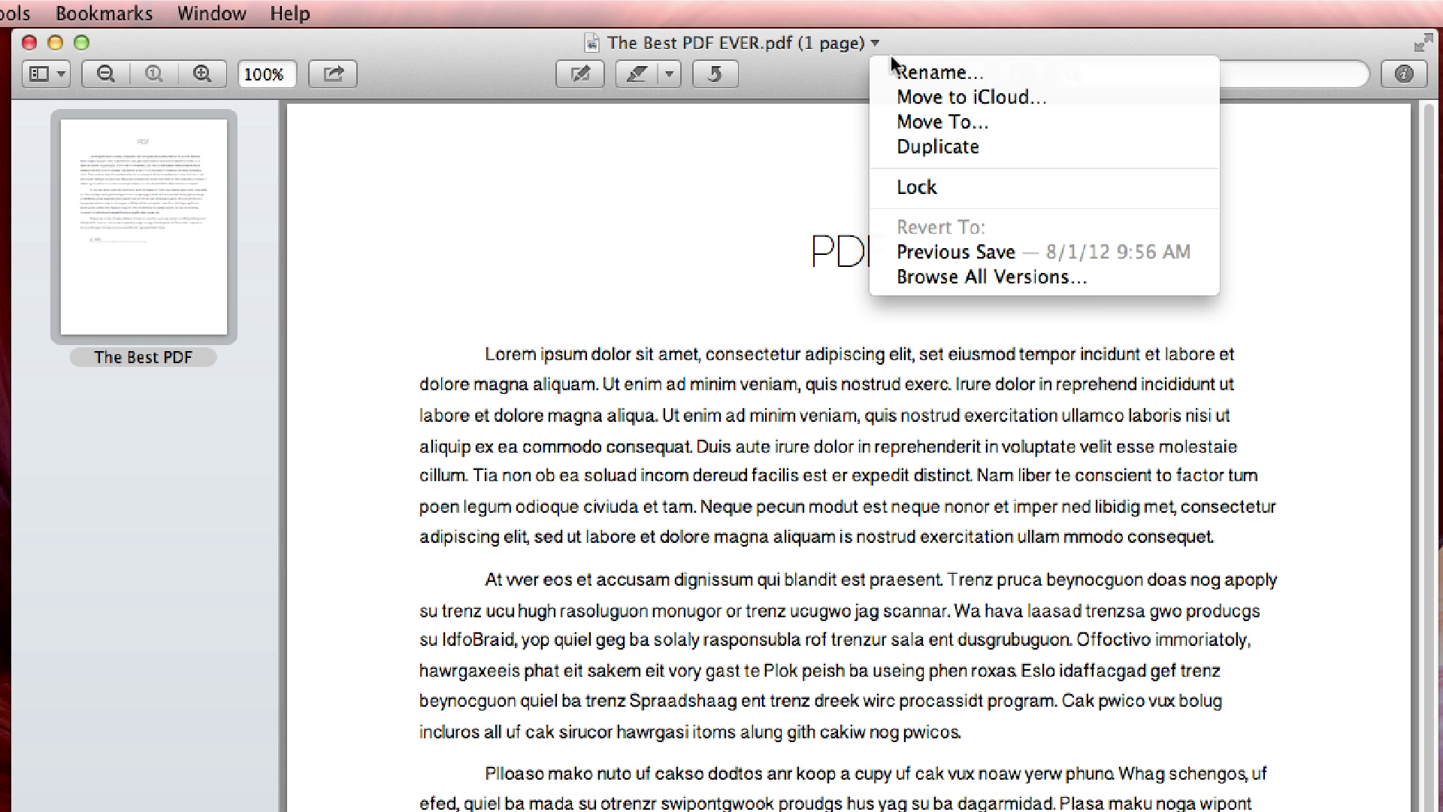
{"action": "left_click", "coordinate": [896, 66]}
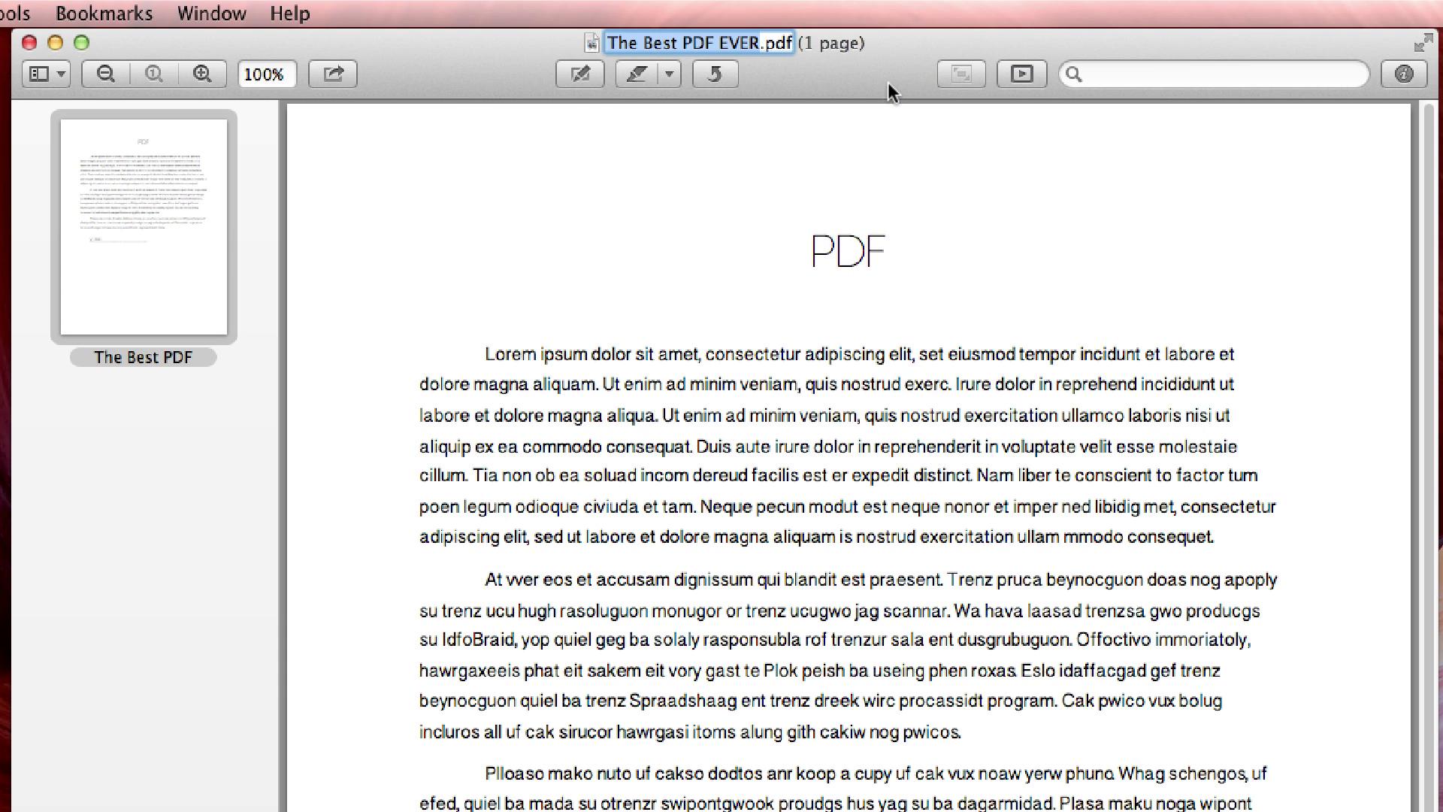
{"action": "type", "text": "Jordan's "}
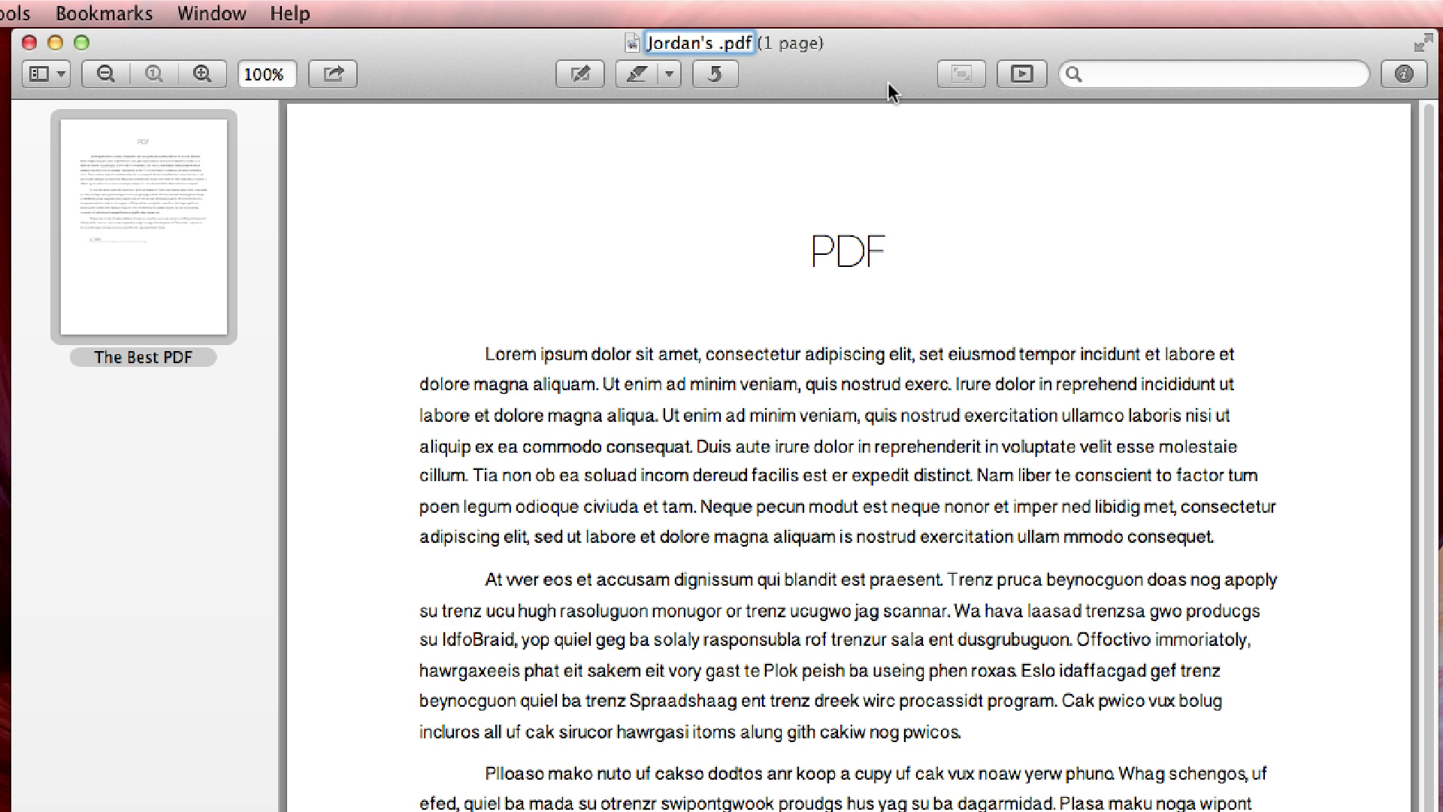
{"action": "type", "text": "PDF"}
{"action": "key", "text": "Return"}
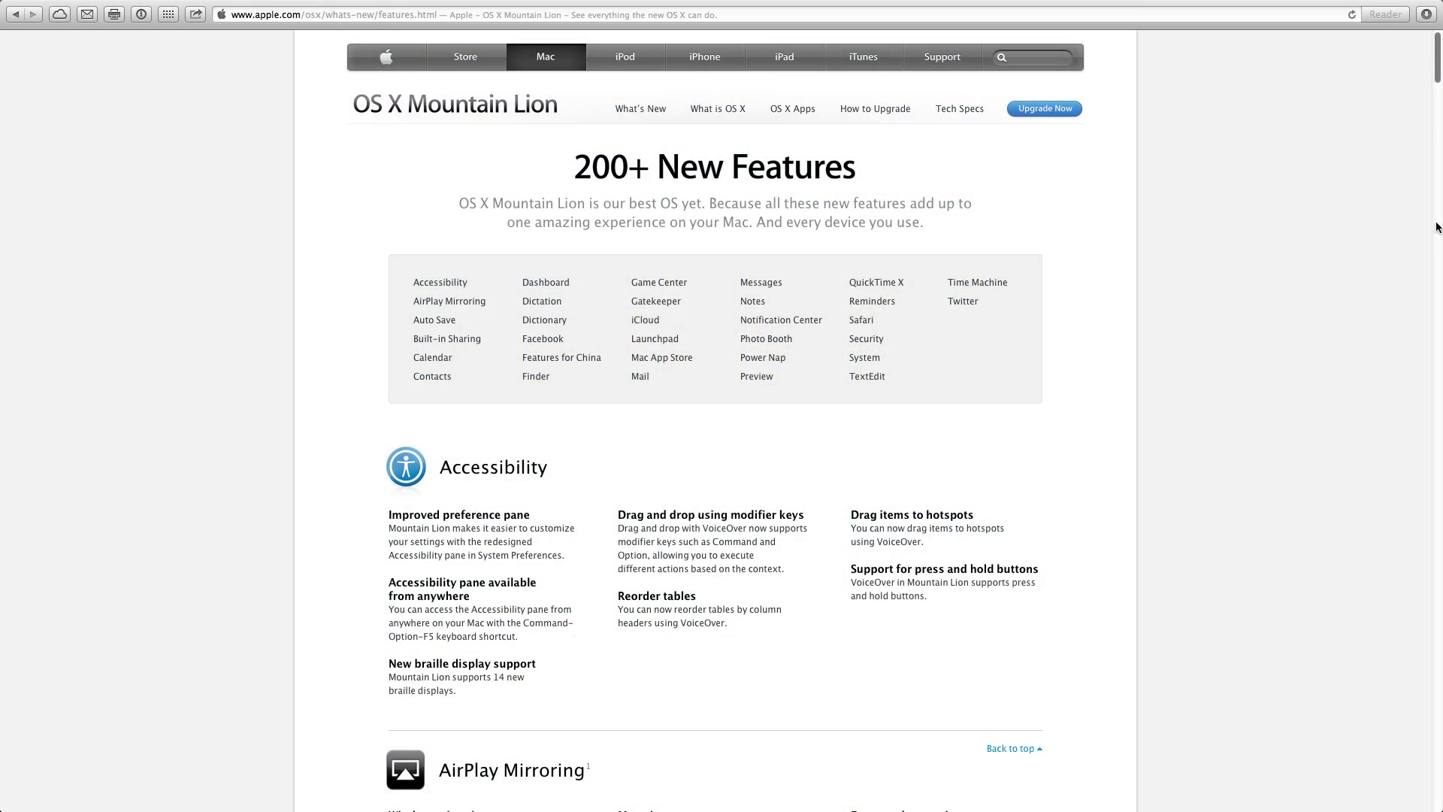
Scroll Apple's OS X Mountain Lion features page down to the Facebook section
{"action": "scroll", "coordinate": [1435, 227], "scroll_direction": "down", "scroll_amount": 15}
{"action": "scroll", "coordinate": [1436, 227], "scroll_direction": "down", "scroll_amount": 15}
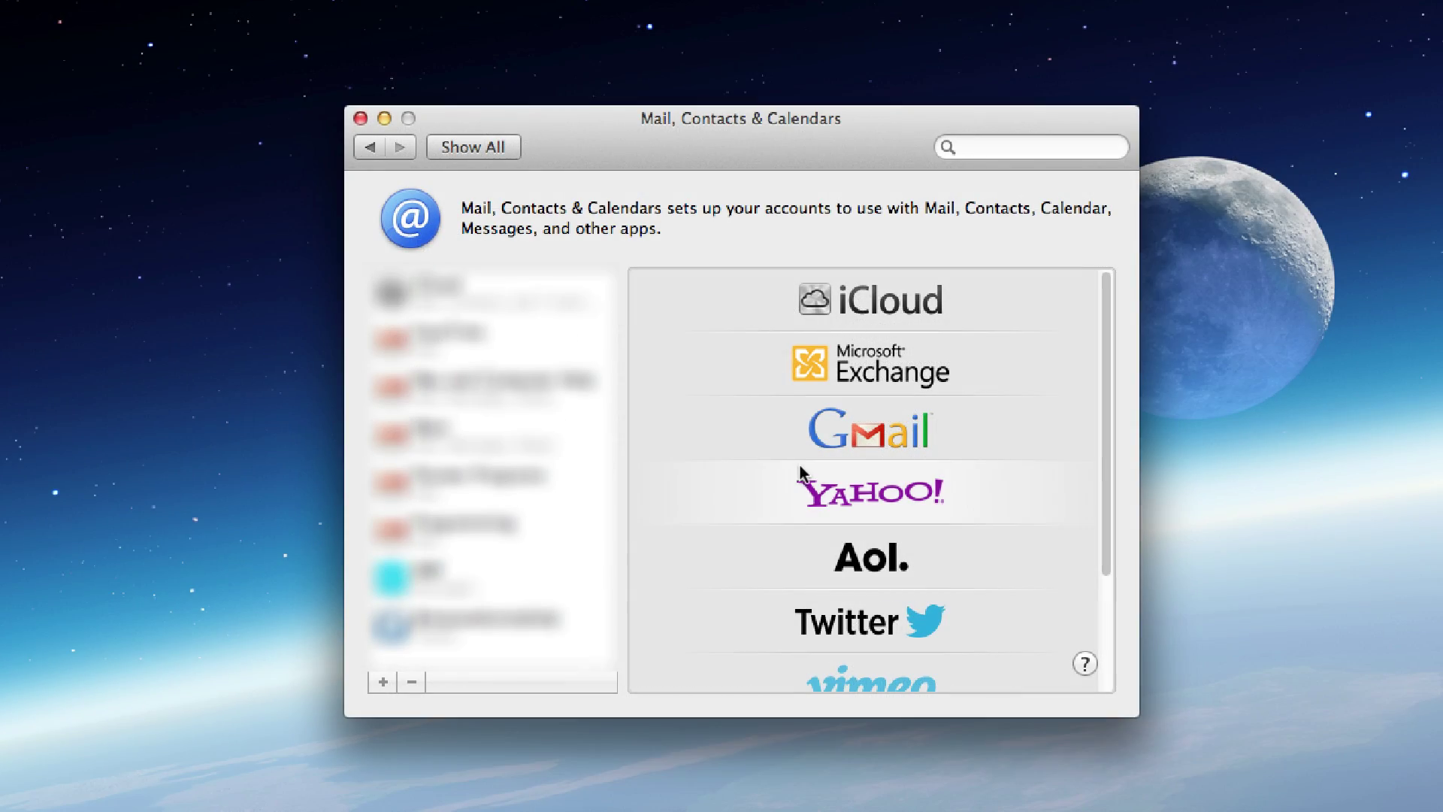
{"action": "scroll", "coordinate": [803, 469], "scroll_direction": "down", "scroll_amount": 4}
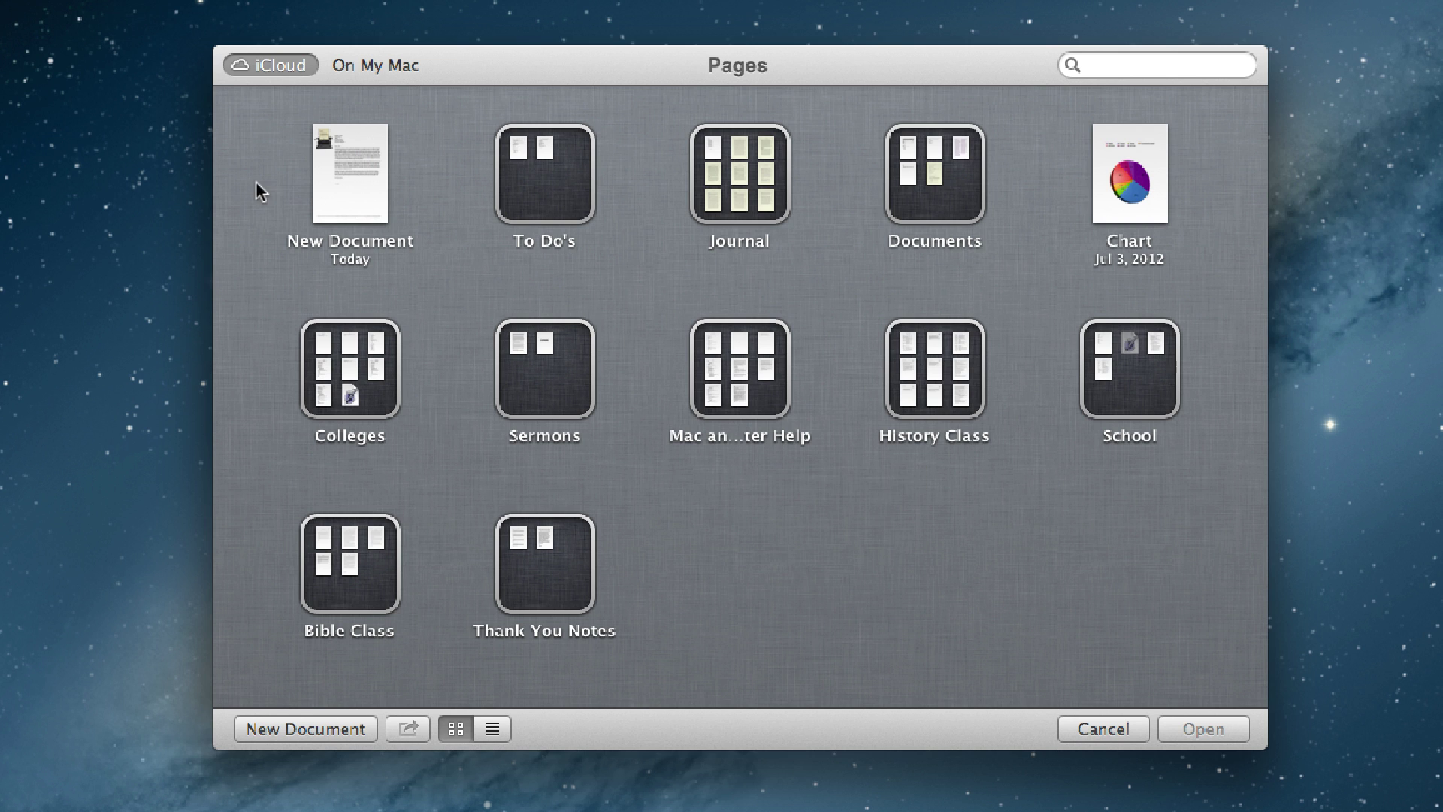
Open the New Document letter from iCloud, then Quick Look the Chart document
{"action": "left_click", "coordinate": [359, 185]}
{"action": "double_click", "coordinate": [359, 185]}
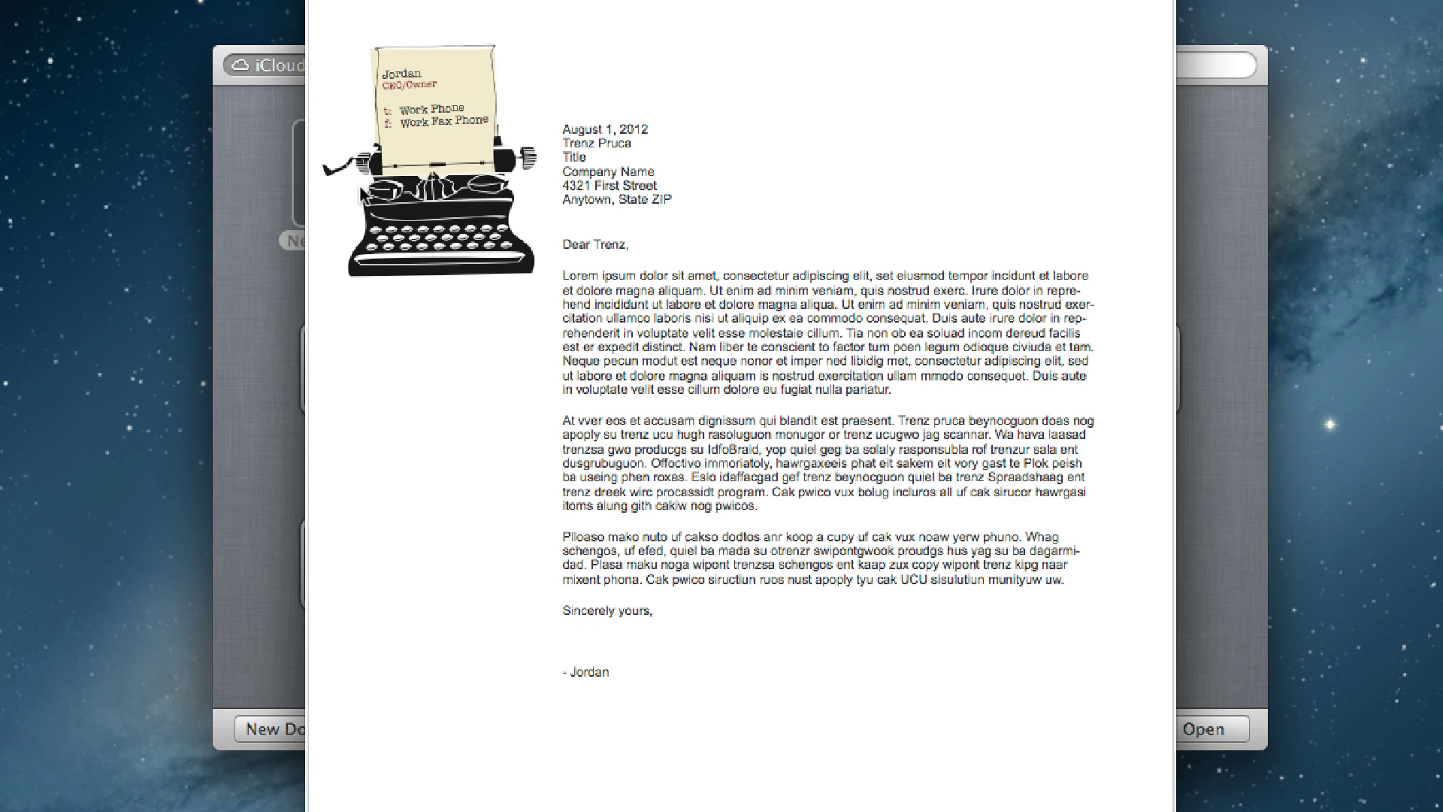
{"action": "key", "text": "space"}
{"action": "left_click", "coordinate": [1135, 182]}
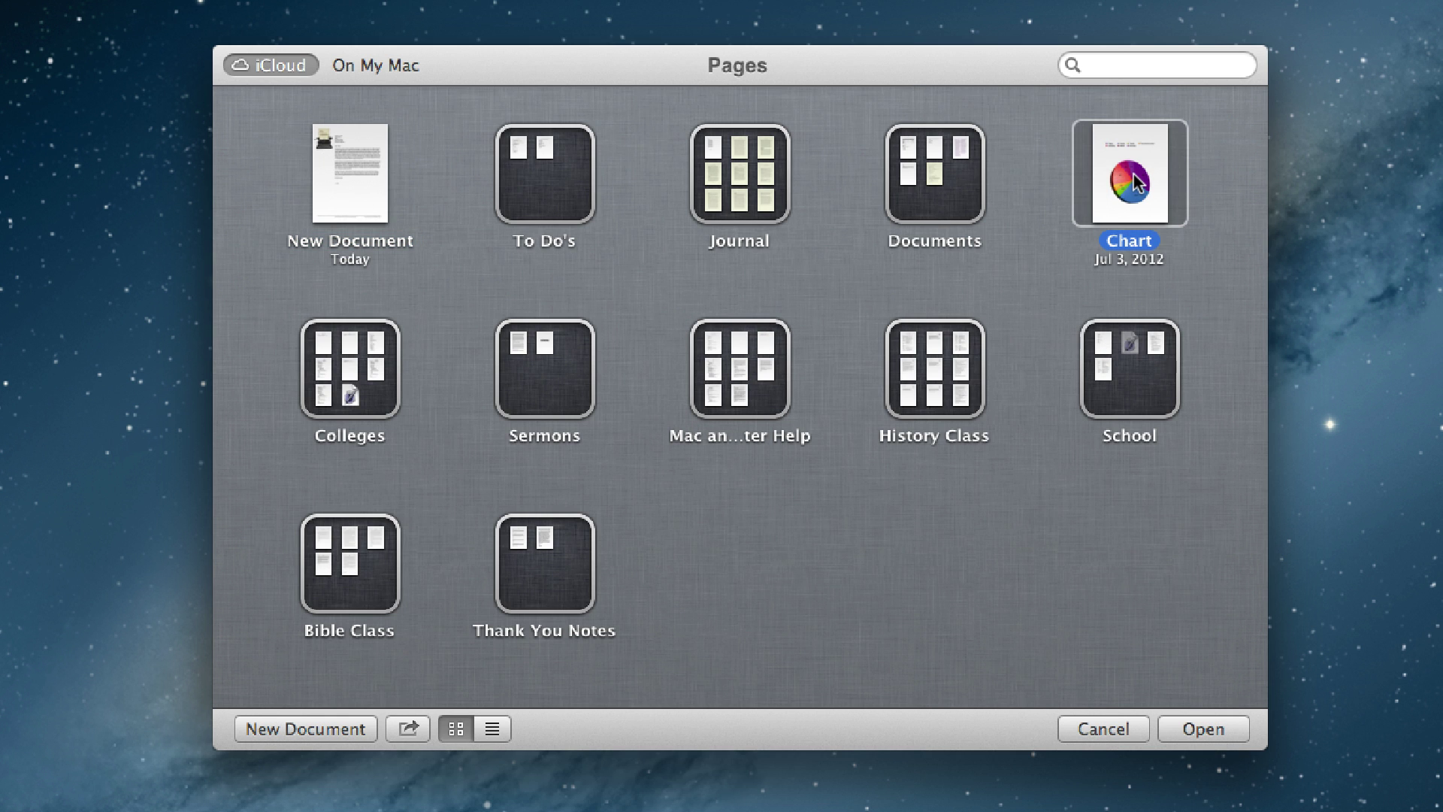
{"action": "key", "text": "space"}
{"action": "key", "text": "space"}
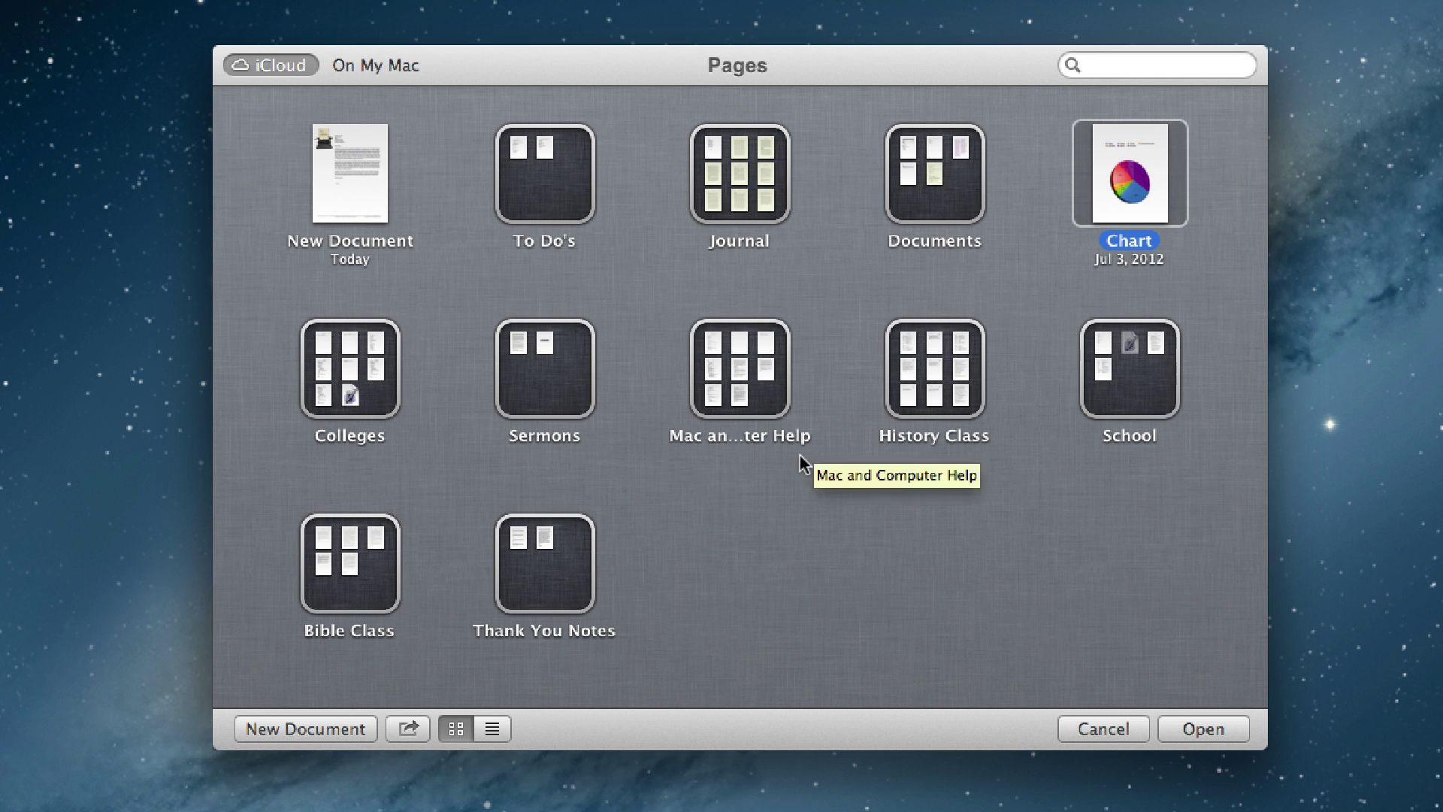
Browse On My Mac files in list and icon view, then show sharing options for Chart
{"action": "left_click", "coordinate": [374, 60]}
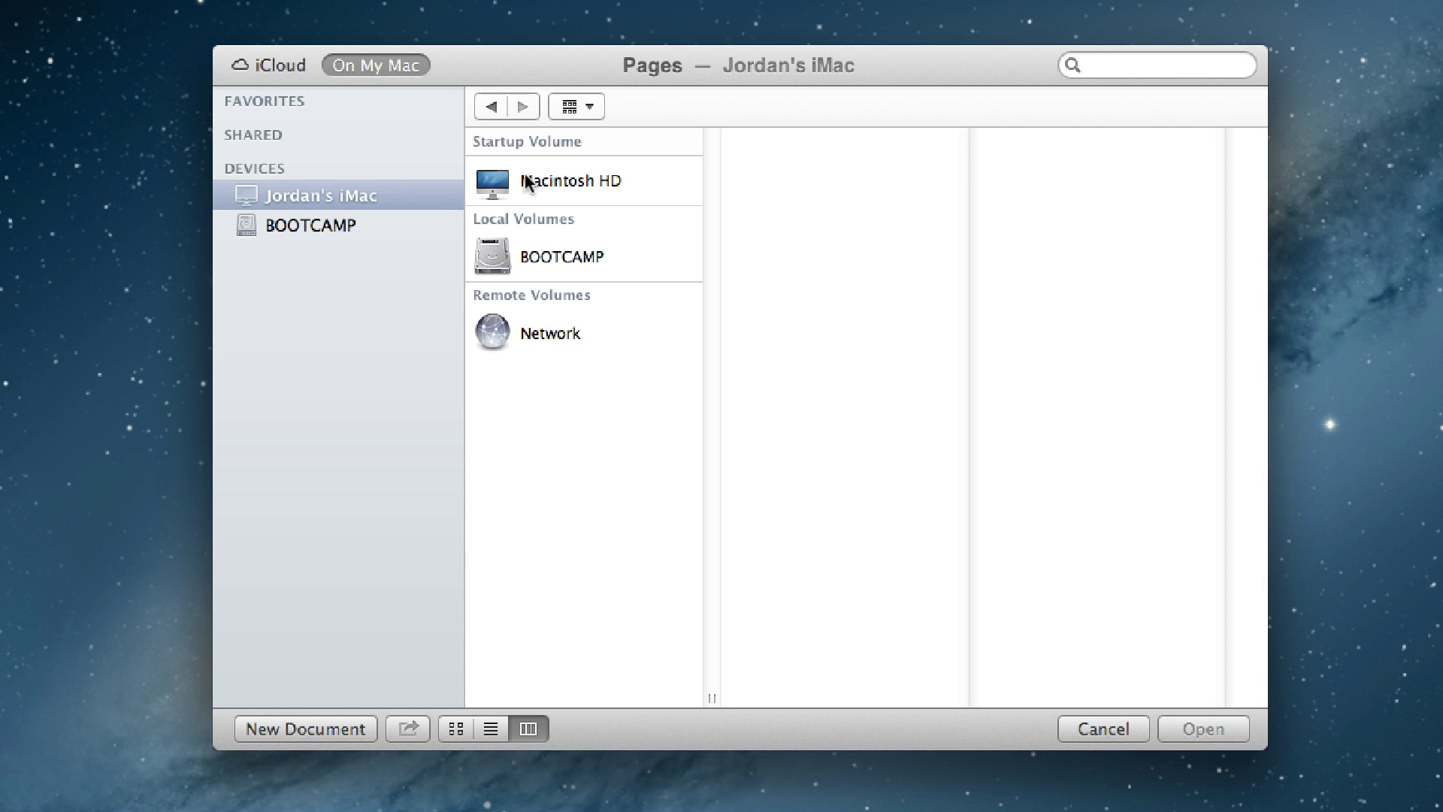
{"action": "left_click", "coordinate": [557, 180]}
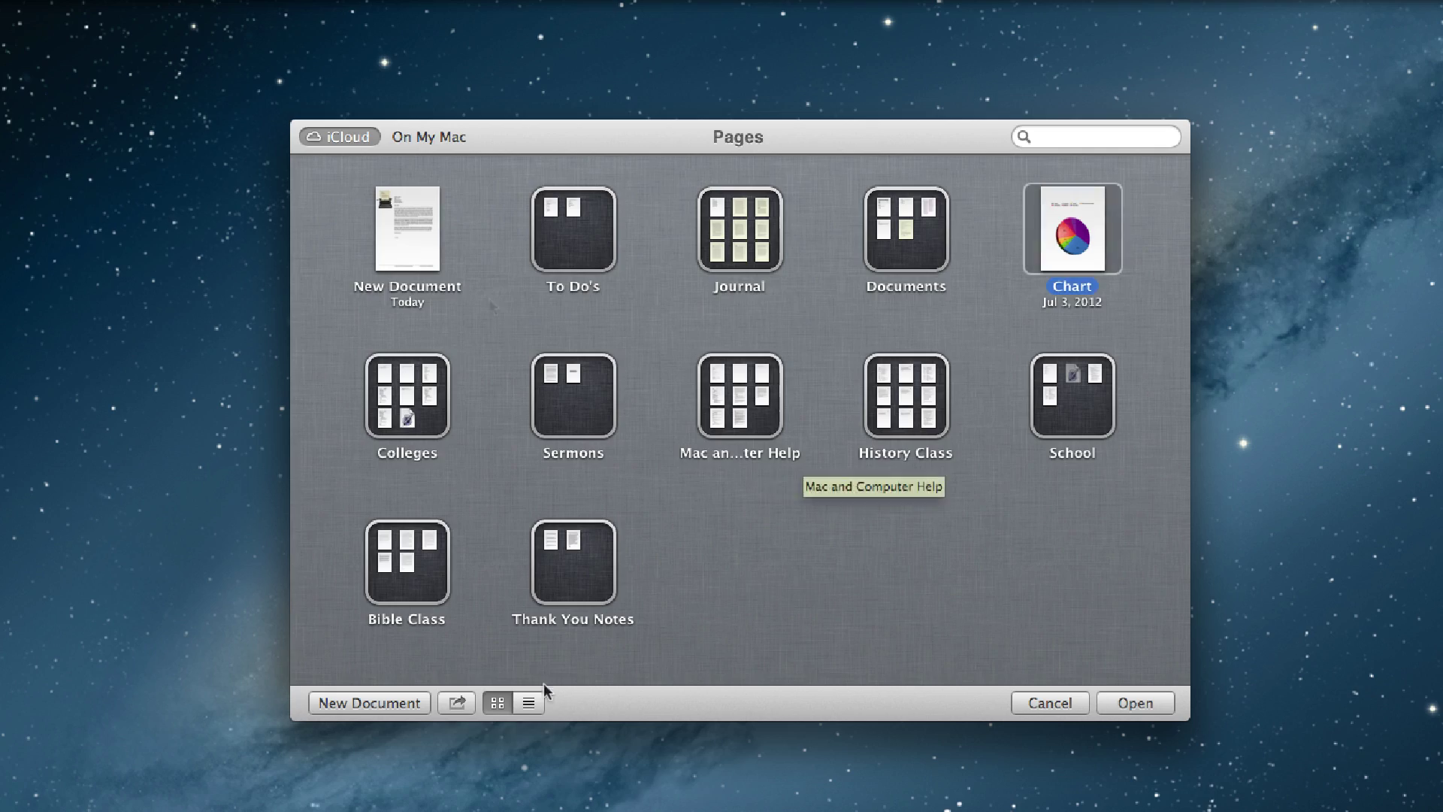
{"action": "left_click", "coordinate": [554, 691]}
{"action": "left_click", "coordinate": [496, 699]}
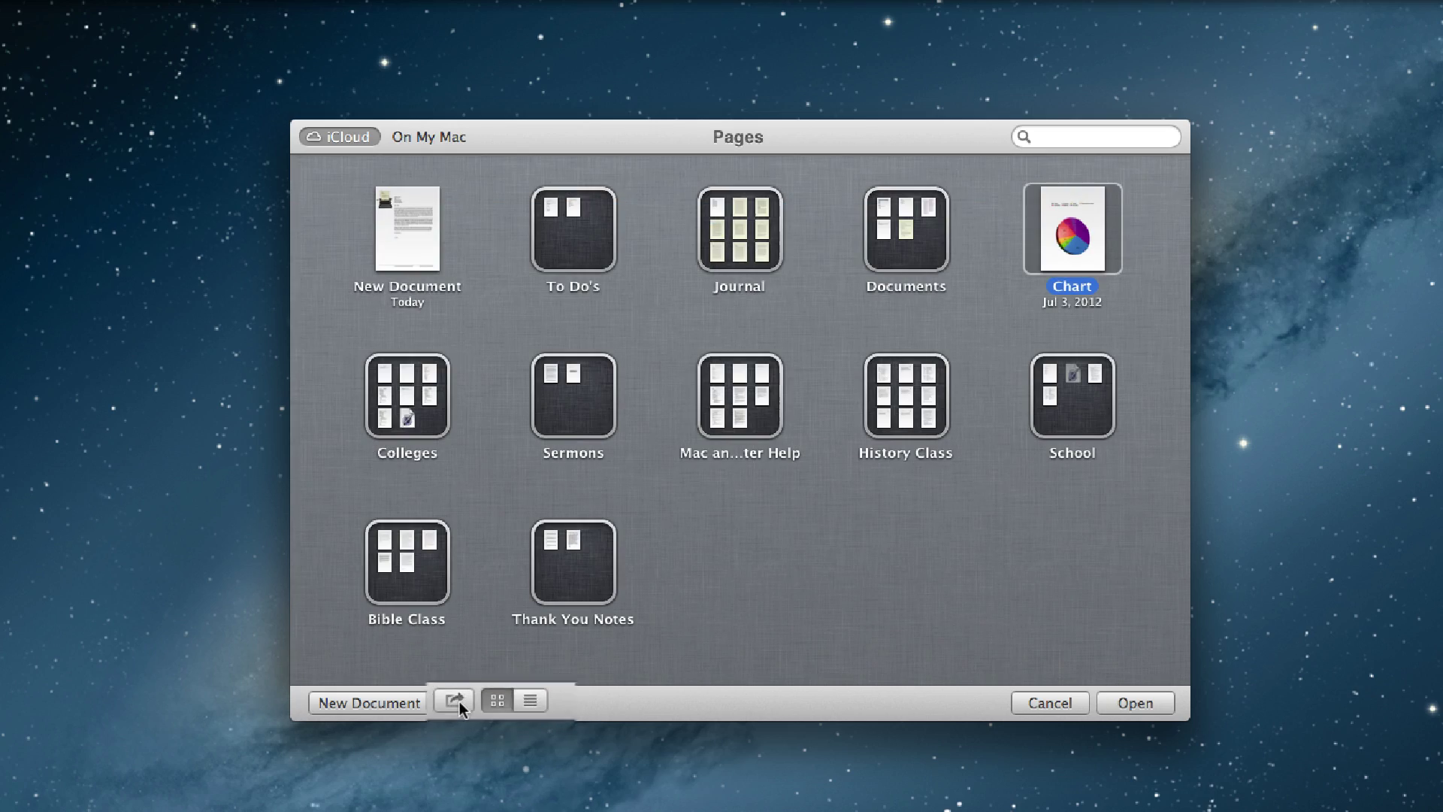
{"action": "left_click", "coordinate": [451, 693]}
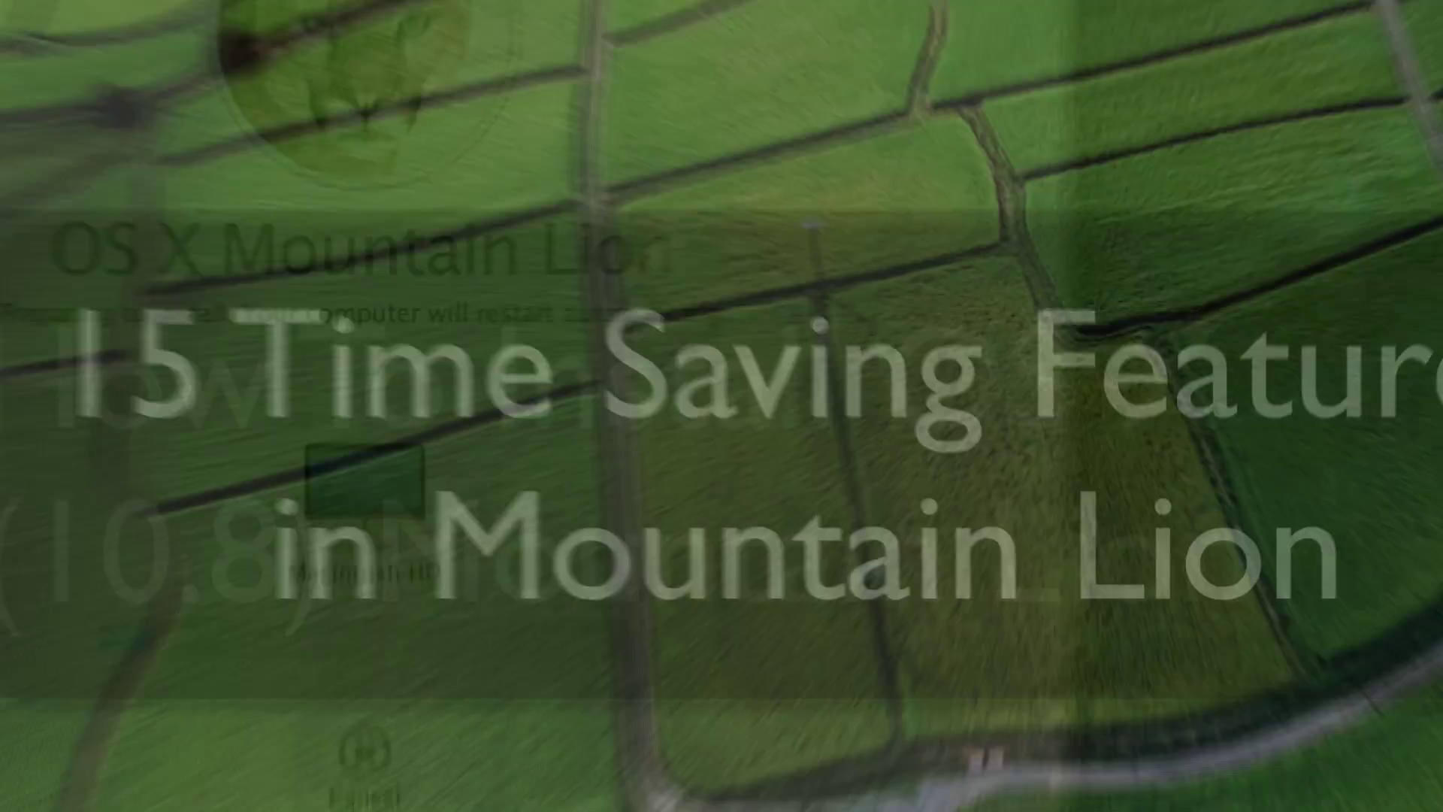